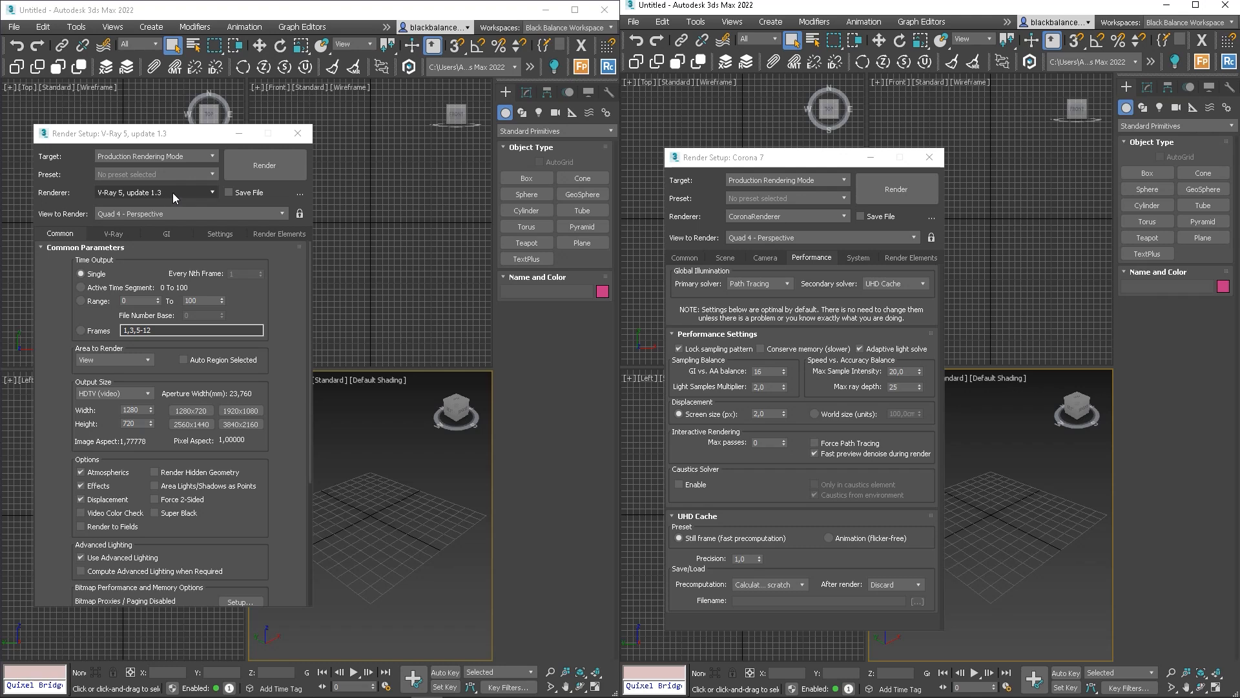
Step: Close the V-Ray and Corona render setup windows and open the Slate Material Editor in both 3ds Max instances
click(298, 133)
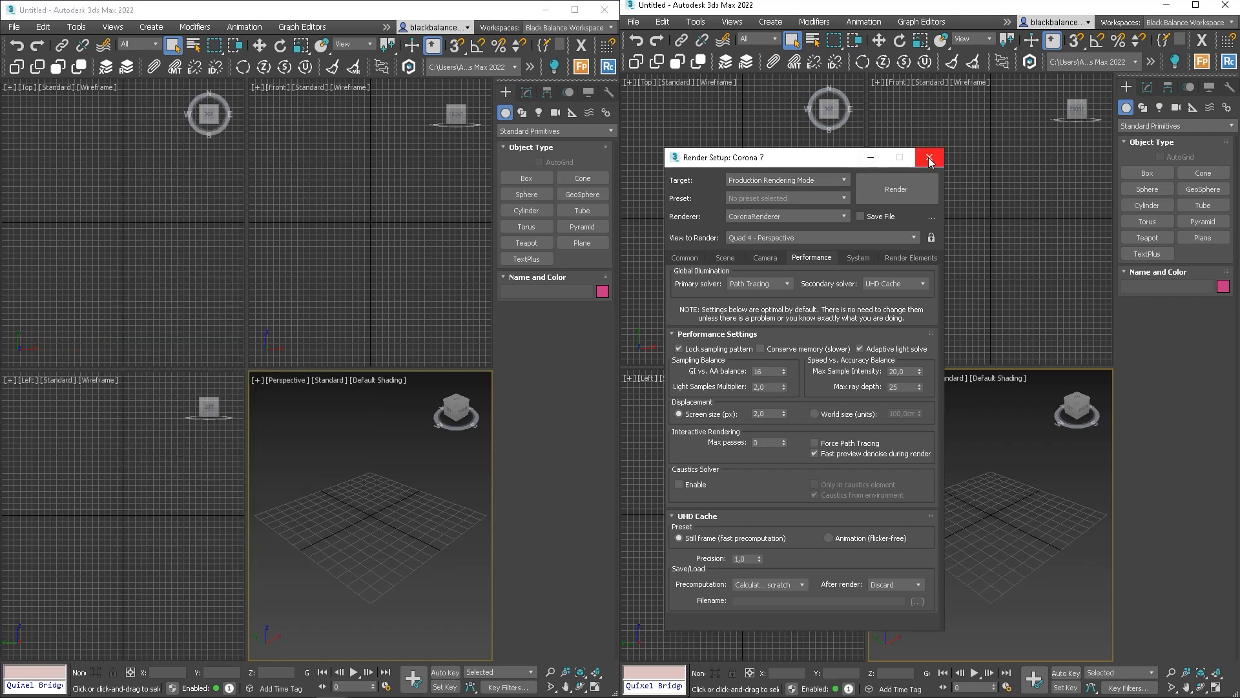
click(929, 157)
key(m)
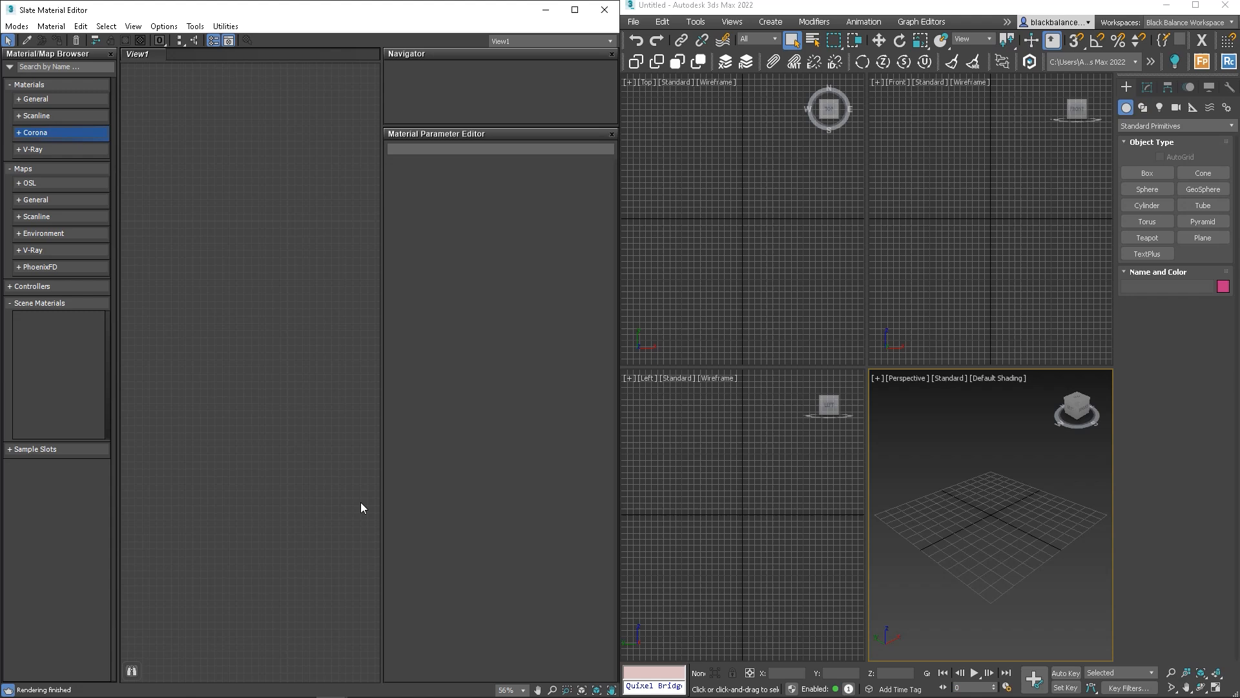
click(1002, 475)
key(m)
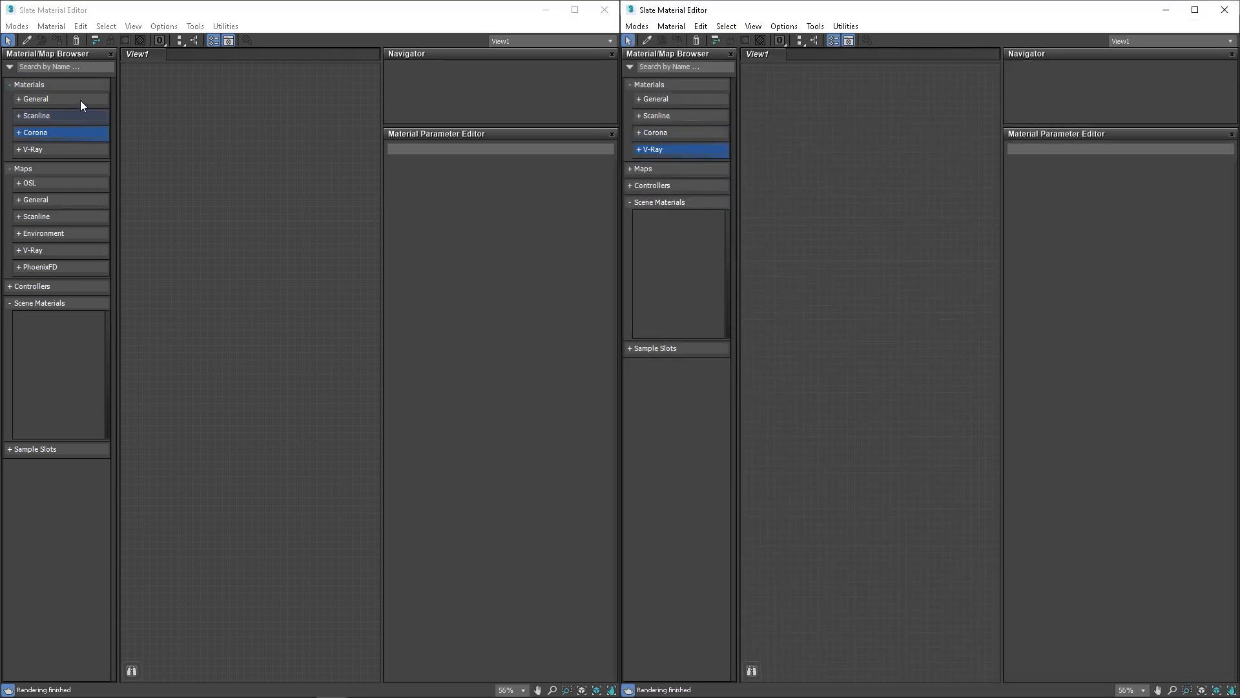
Step: Expand the V-Ray and Corona material lists, add a CoronaPhysicalMtl node to the Corona graph and show its parameters
click(27, 149)
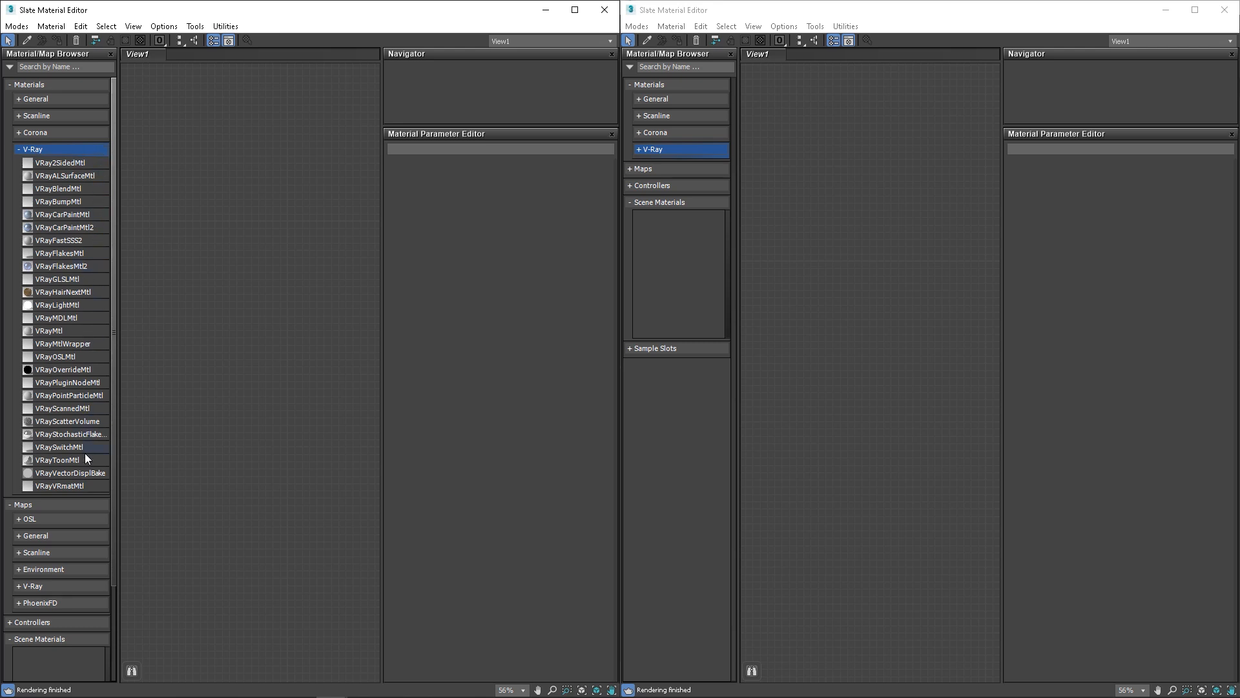
click(648, 132)
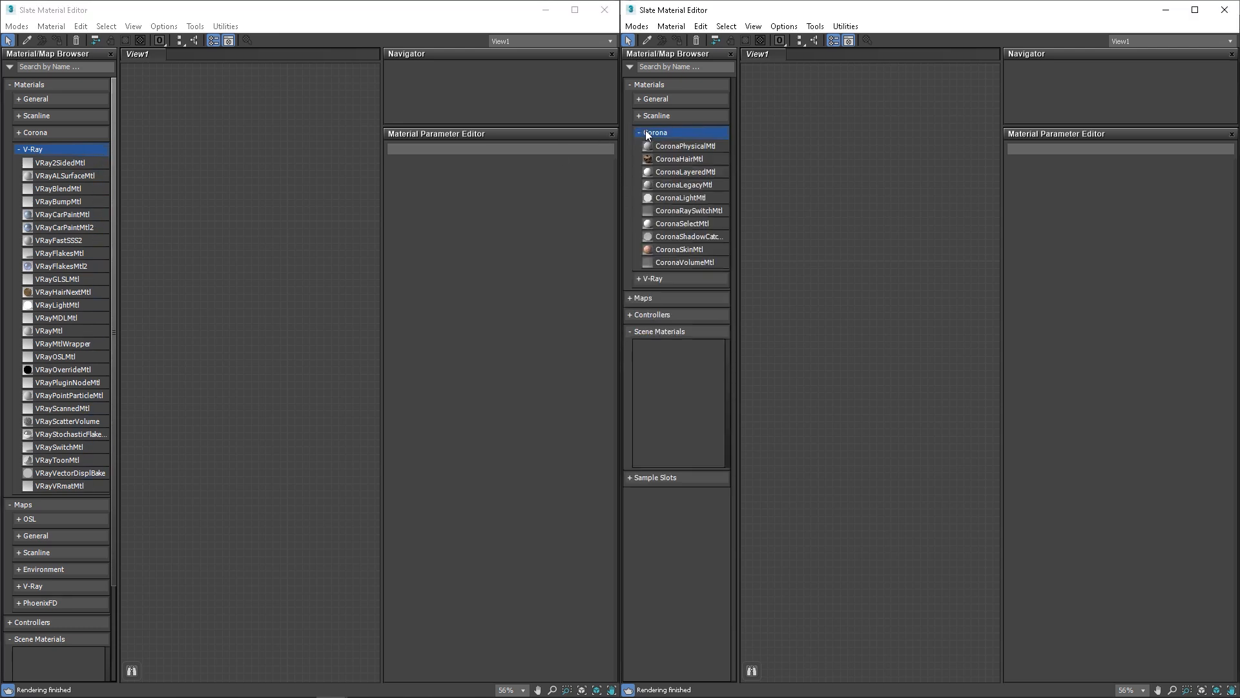
drag(683, 148, 818, 153)
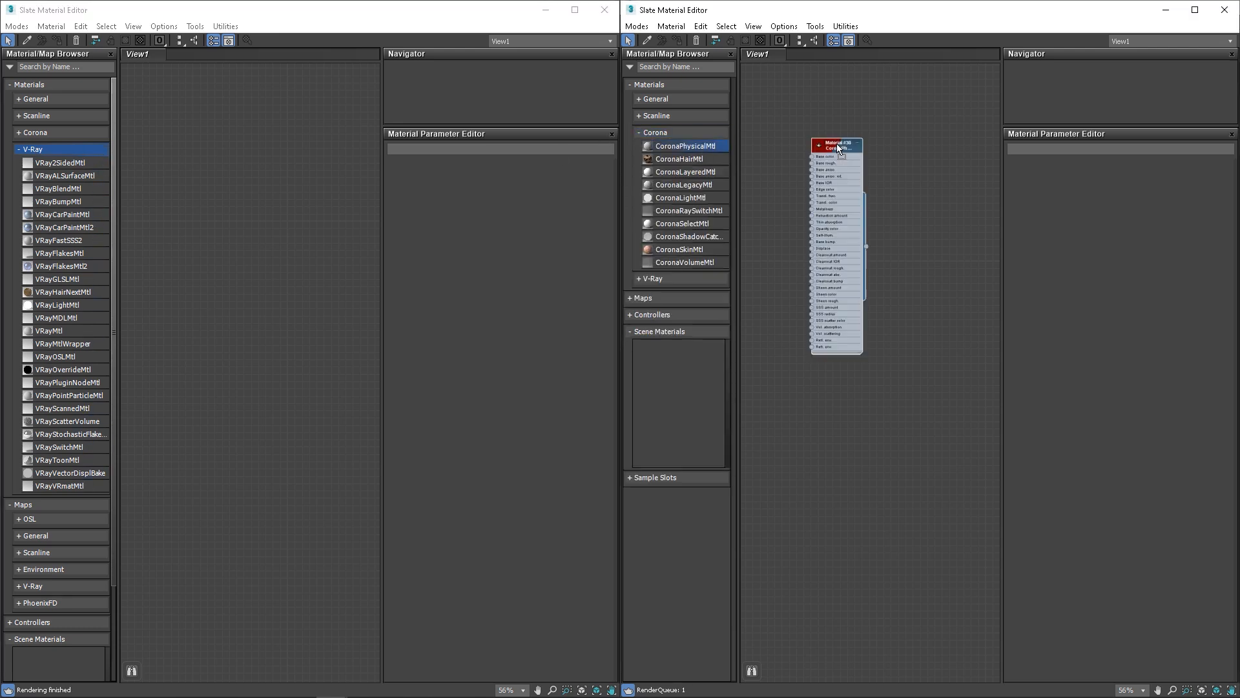
double_click(824, 146)
scroll(830, 151, up, 5)
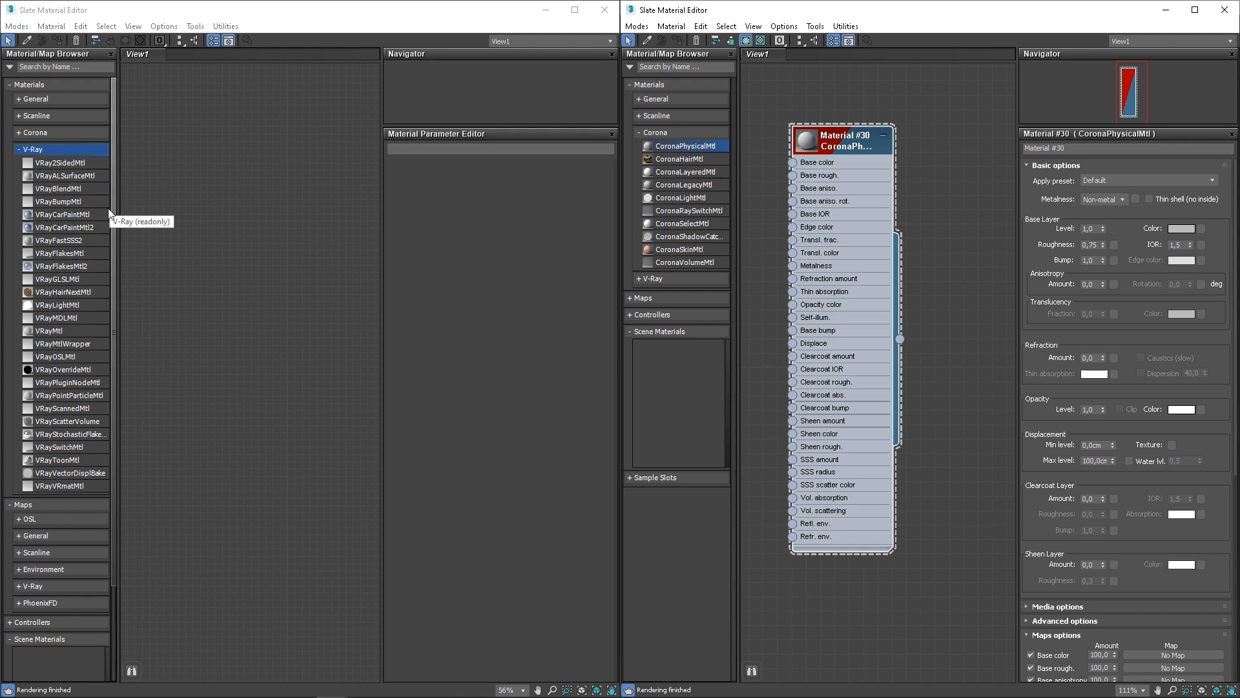
Step: Add a VRayMtl node to the V-Ray graph and a CoronaLegacyMtl node to the Corona graph, showing the parameters of each
drag(53, 330, 208, 191)
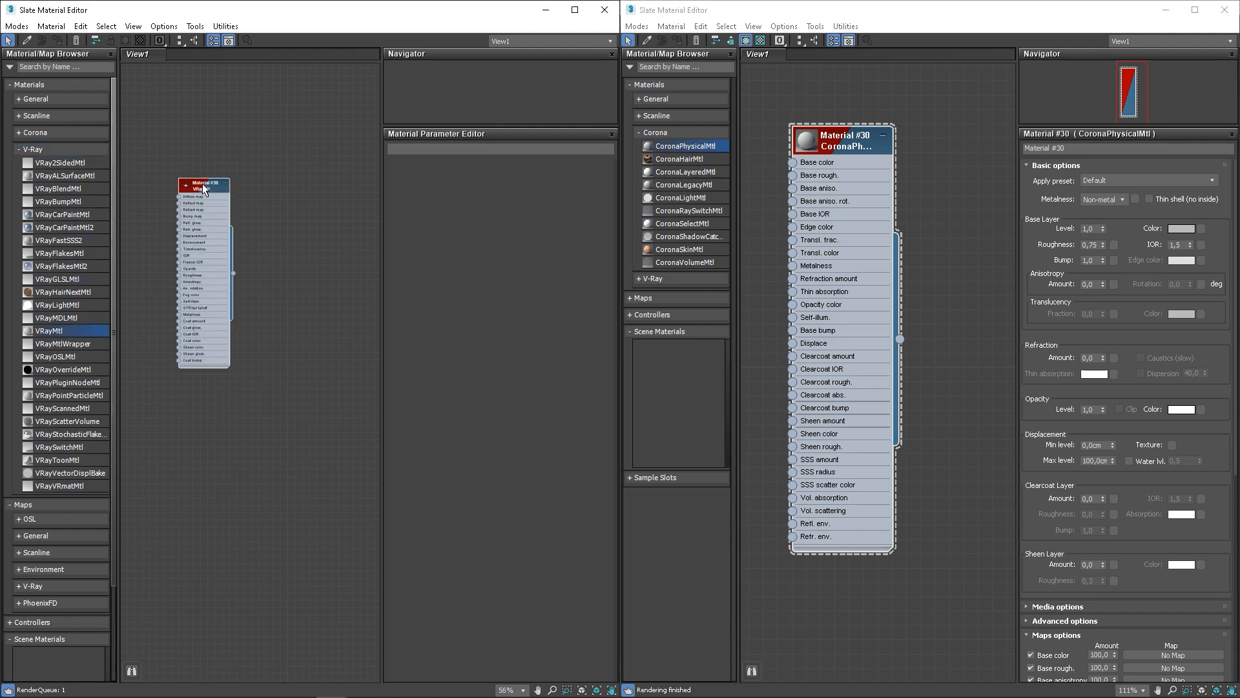
double_click(203, 184)
scroll(203, 185, up, 4)
drag(198, 196, 182, 134)
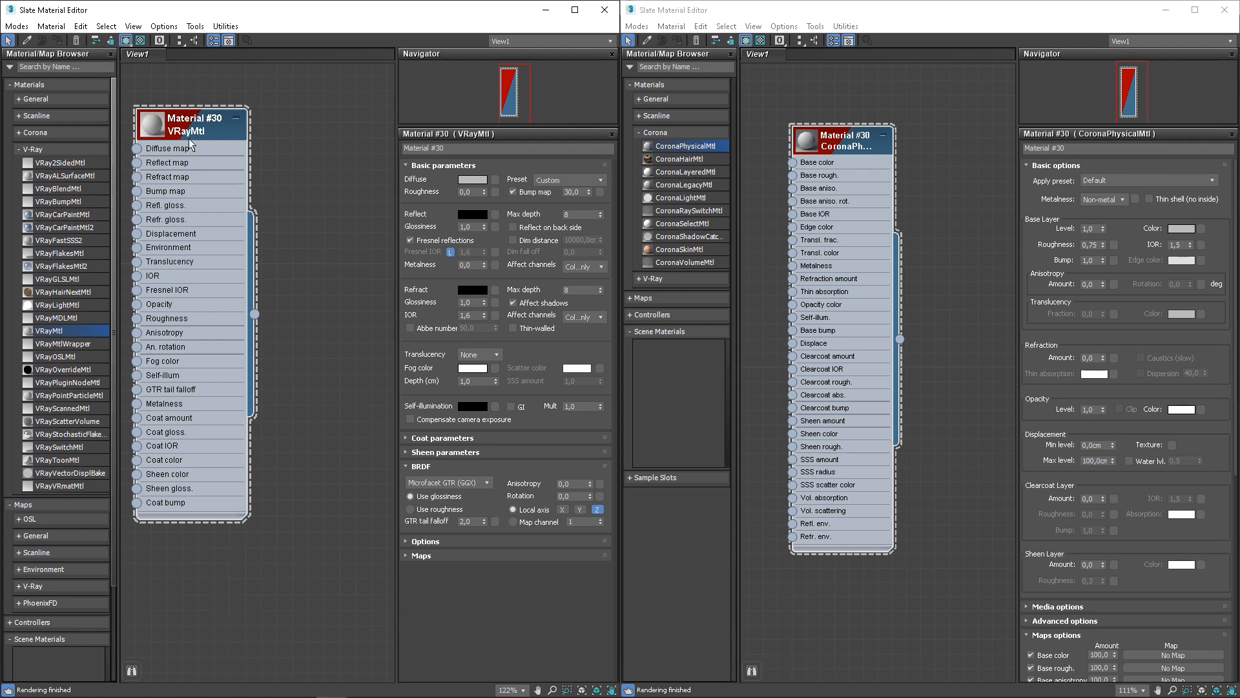
drag(681, 184, 972, 193)
double_click(976, 197)
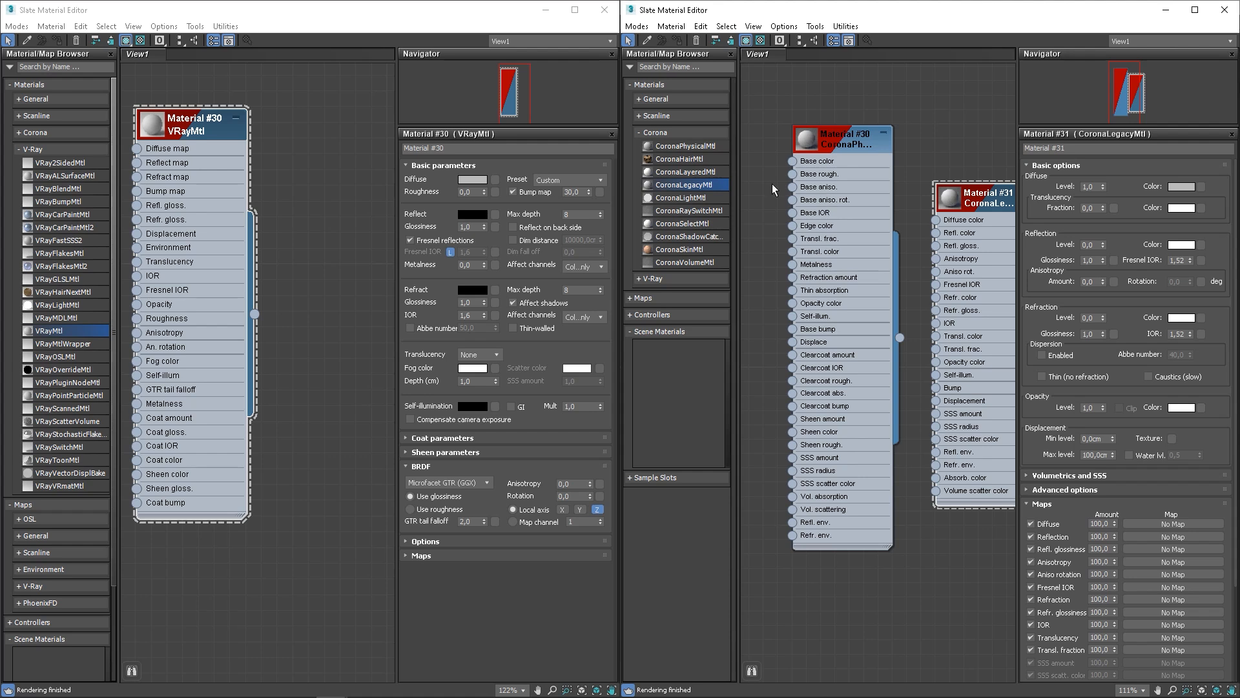
Step: Add a CoronaLayeredMtl node below the existing Corona materials and a VRayBlendMtl node beside the VRayMtl node
scroll(794, 218, down, 3)
middle_drag(861, 373, 885, 260)
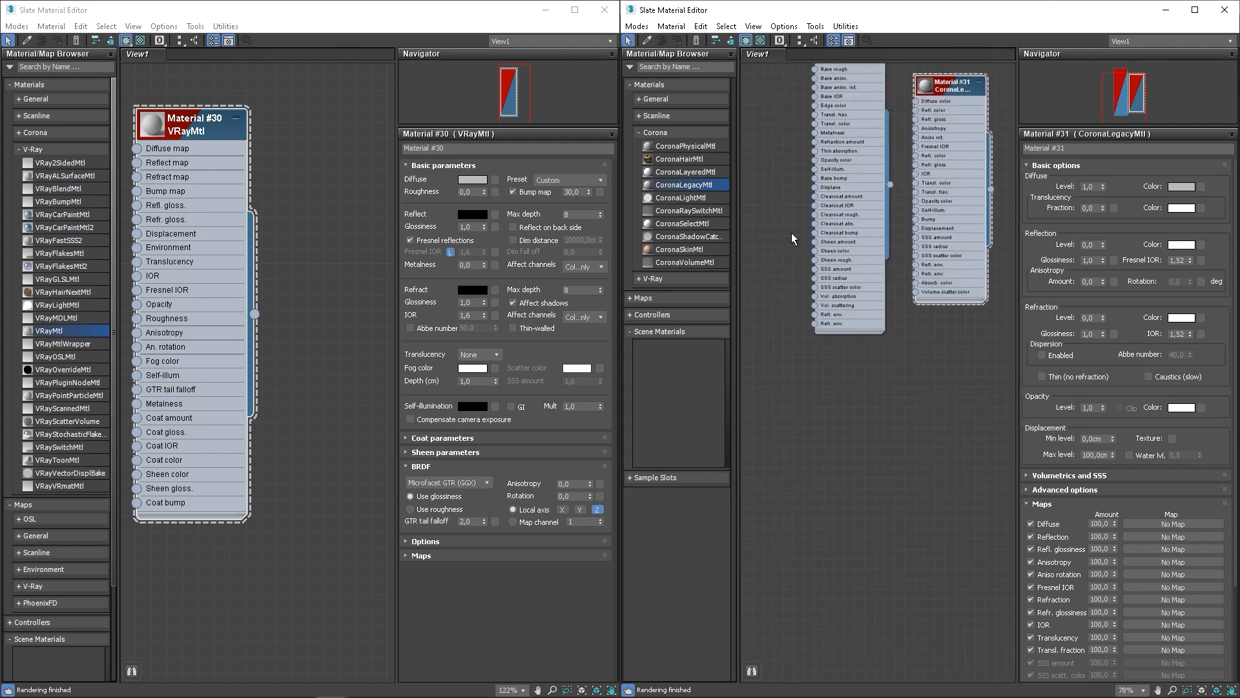
drag(850, 374, 851, 373)
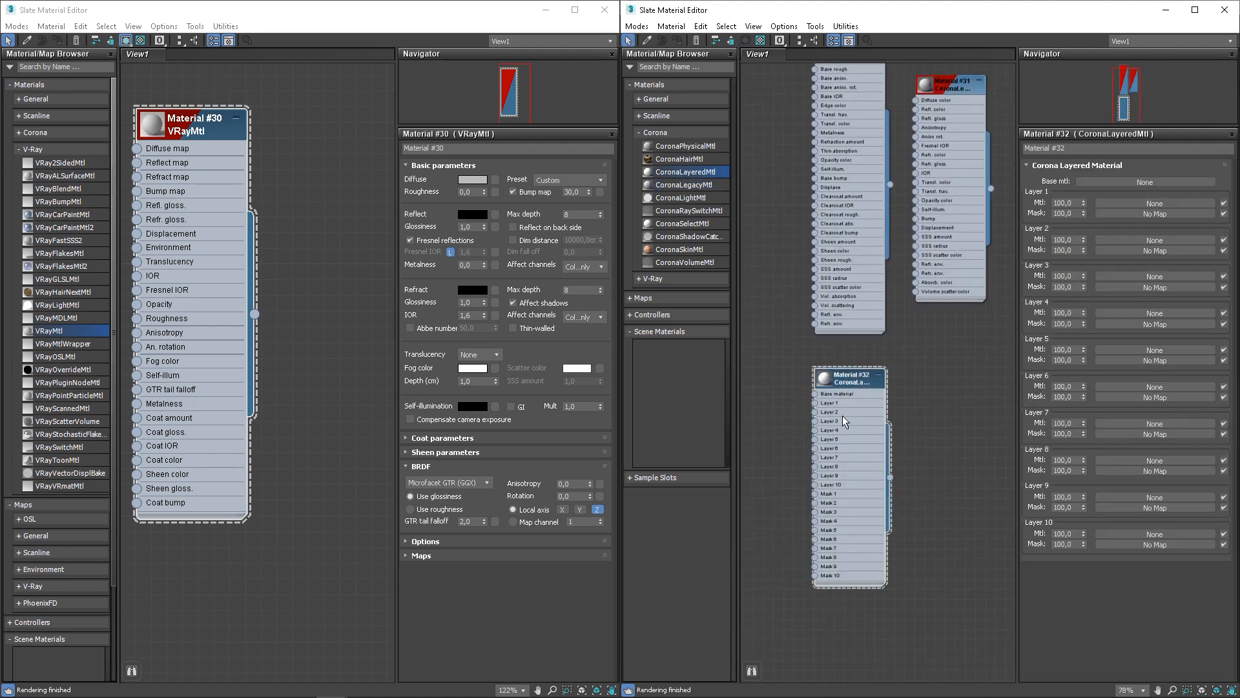
scroll(842, 416, up, 1)
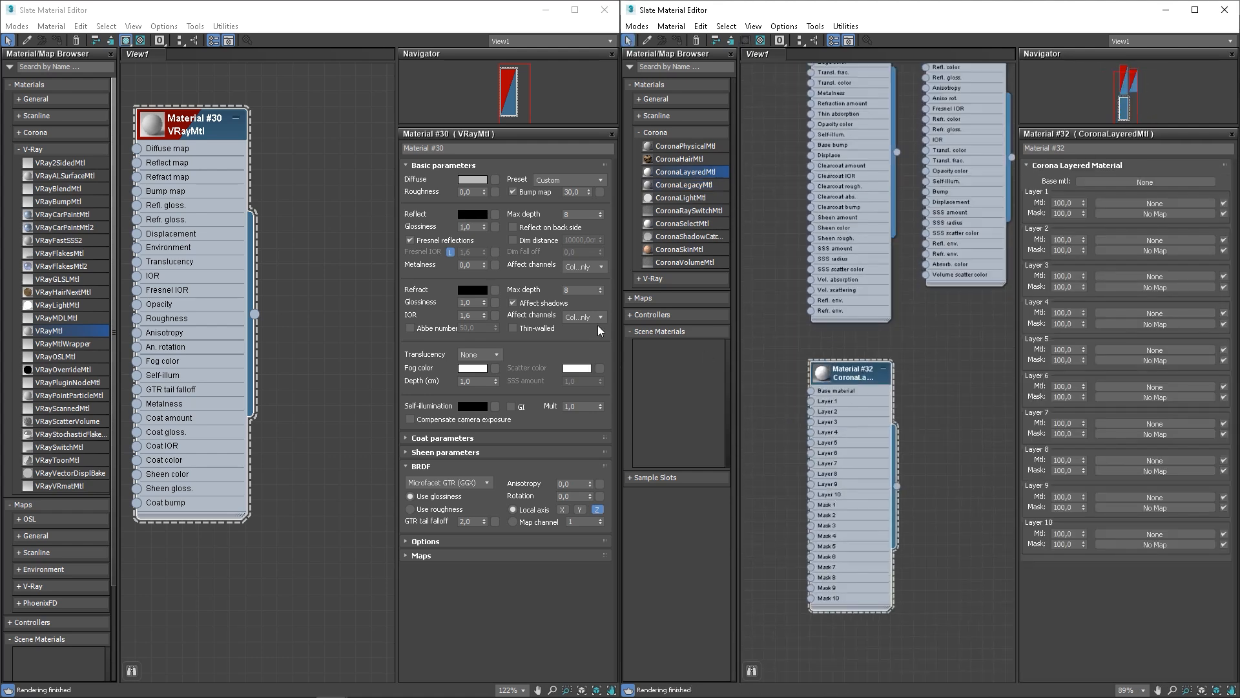
drag(71, 188, 343, 189)
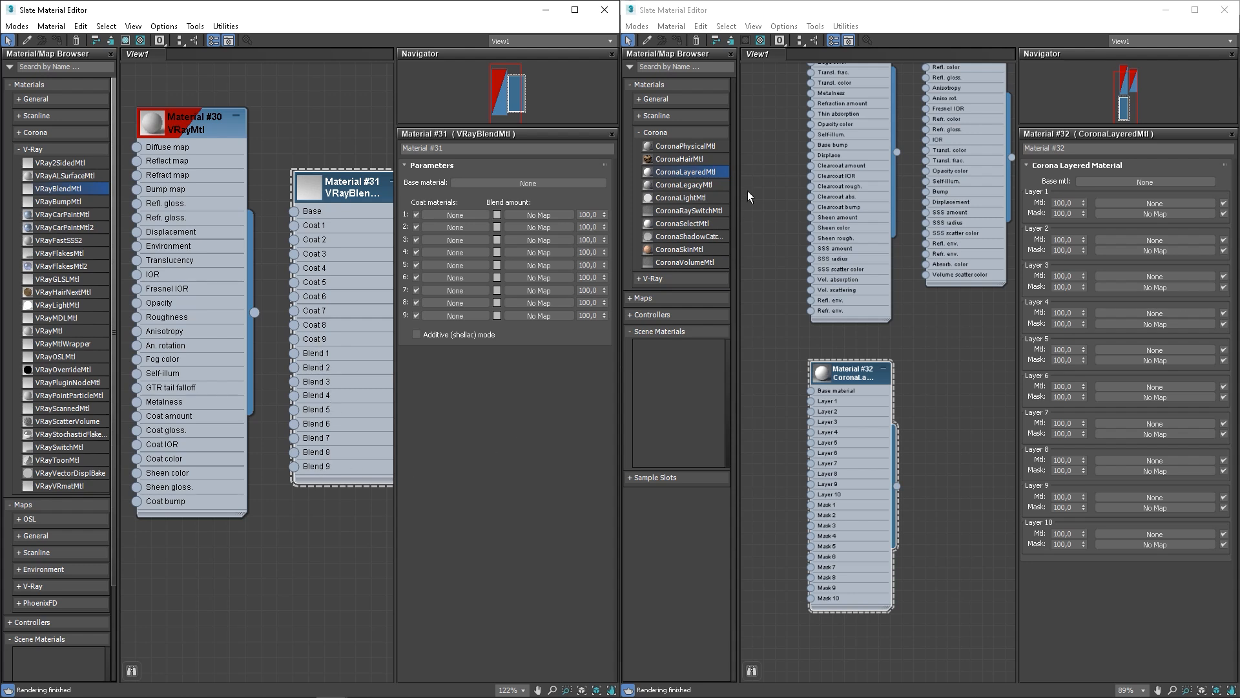
Step: Add a CoronaLightMtl node beside the layered material and a VRayLightMtl node below the blend material
drag(677, 194, 934, 366)
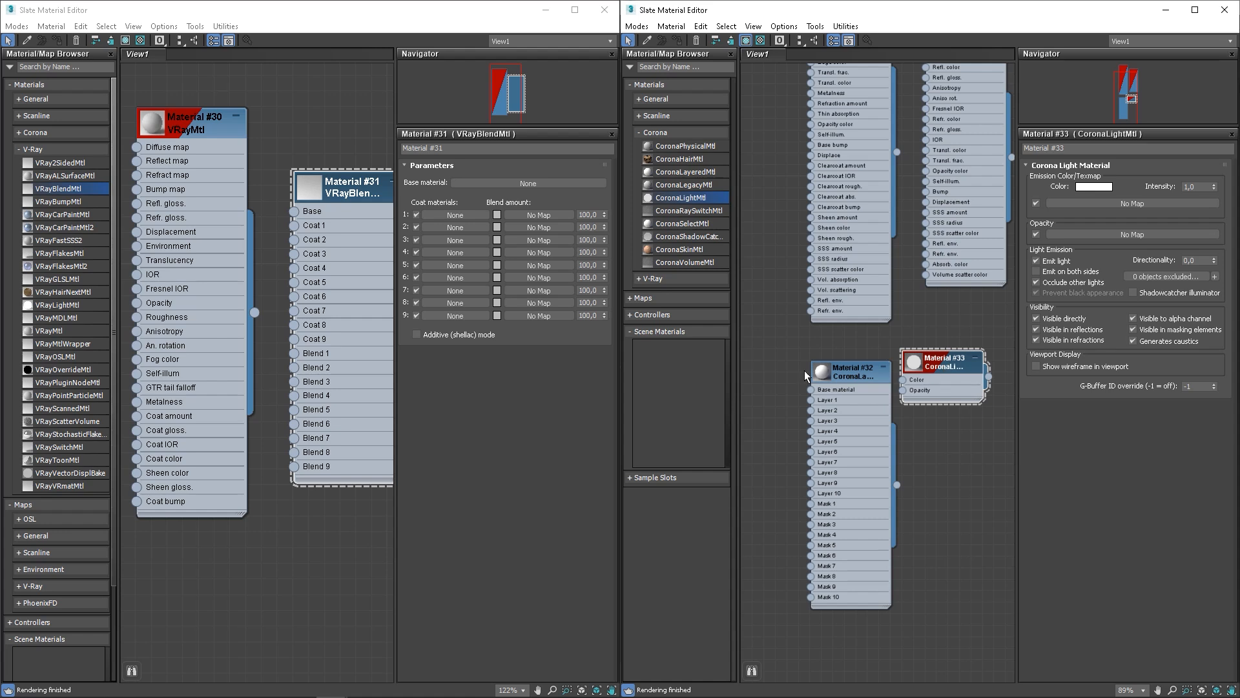
drag(45, 304, 327, 565)
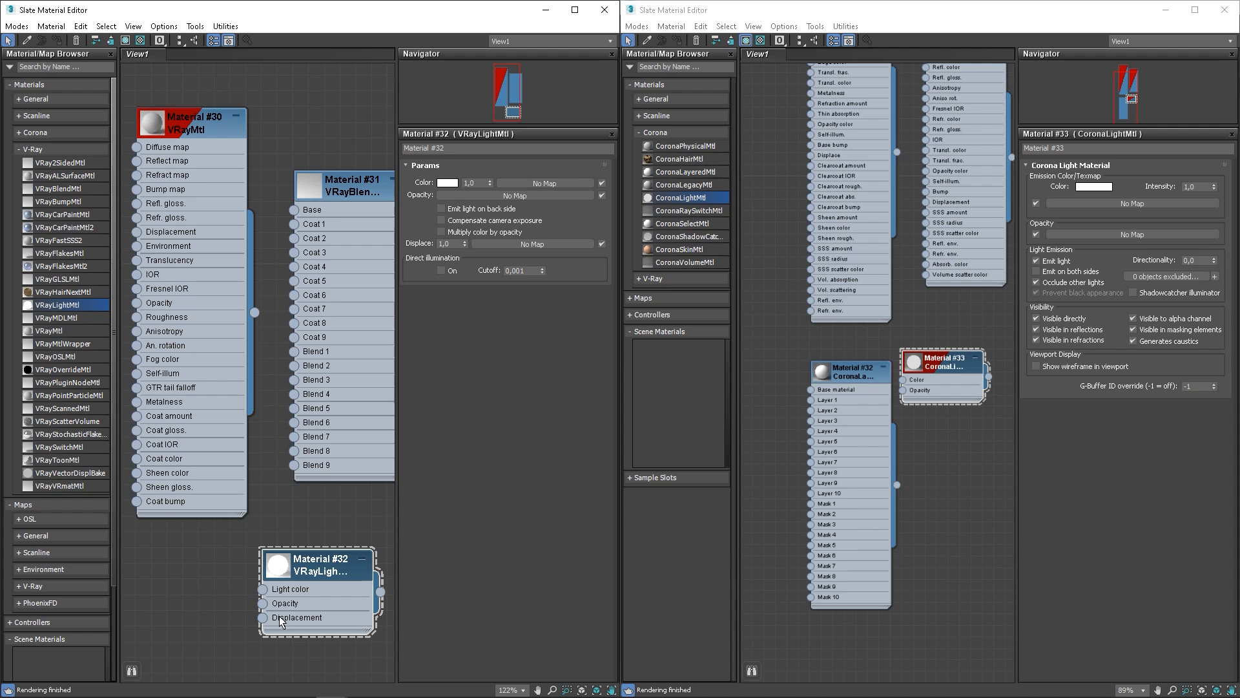
middle_drag(210, 614, 257, 513)
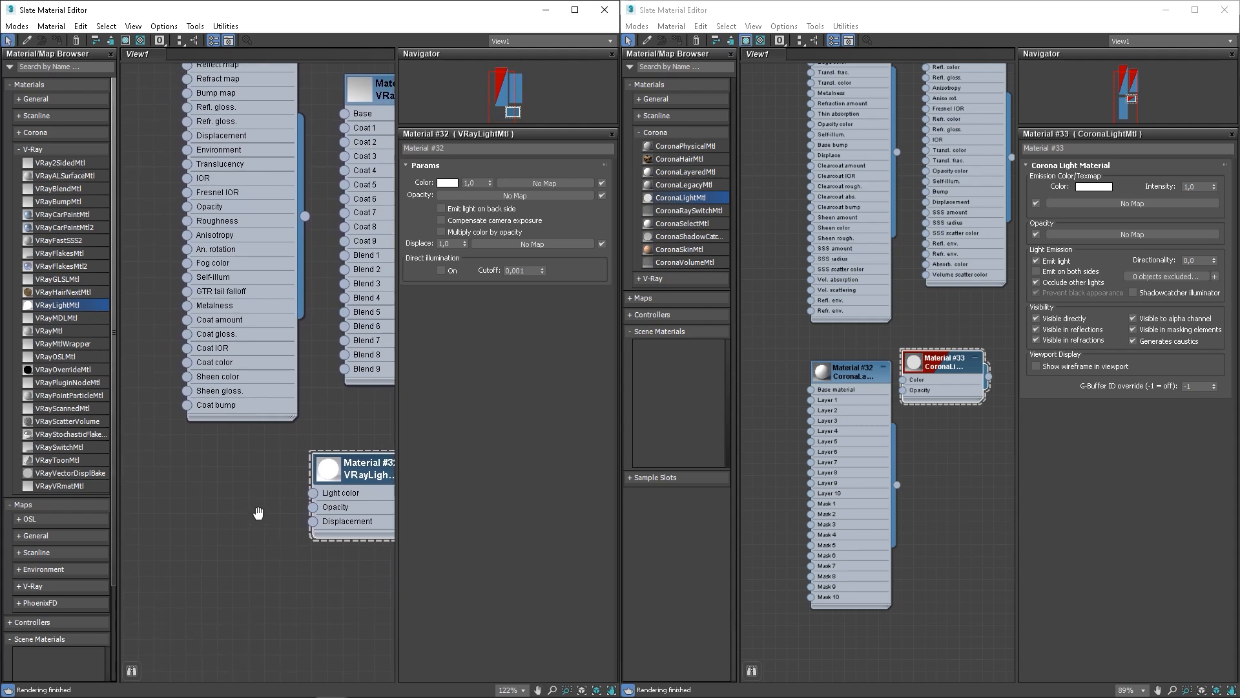
Step: Add a CoronaRaySwitchMtl node to the Corona graph and a VRayOverrideMtl node to the V-Ray graph
middle_drag(853, 465, 774, 186)
drag(703, 210, 913, 221)
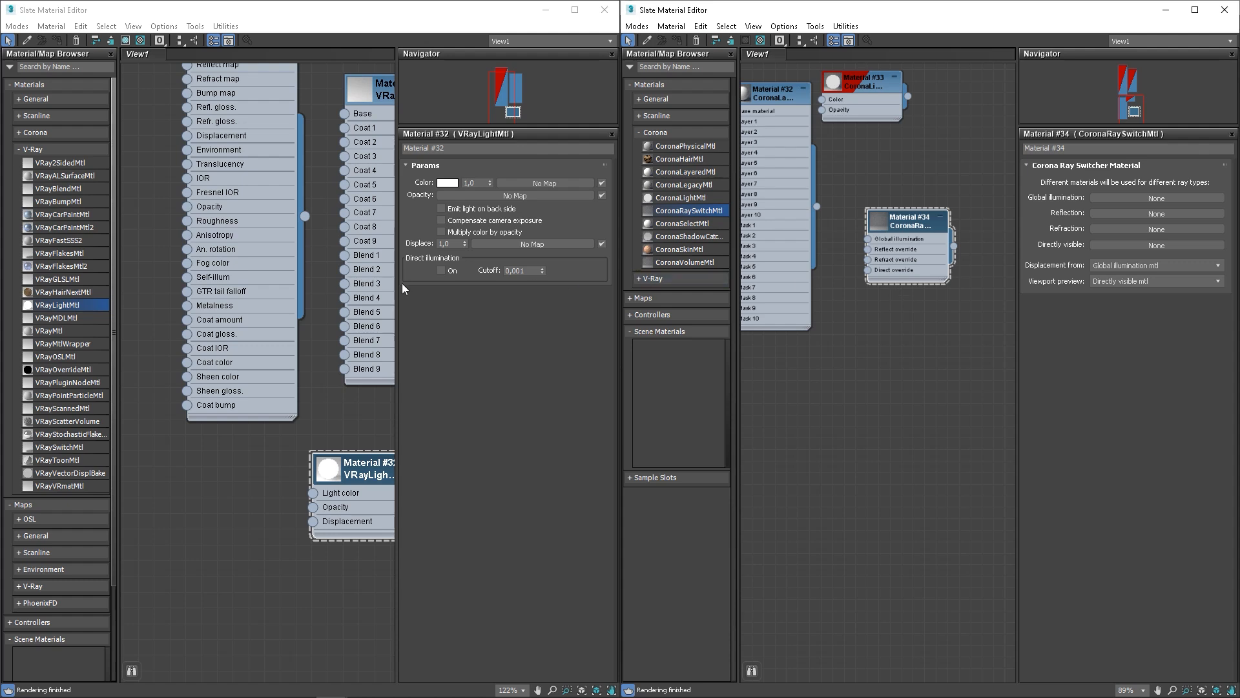
drag(53, 371, 196, 499)
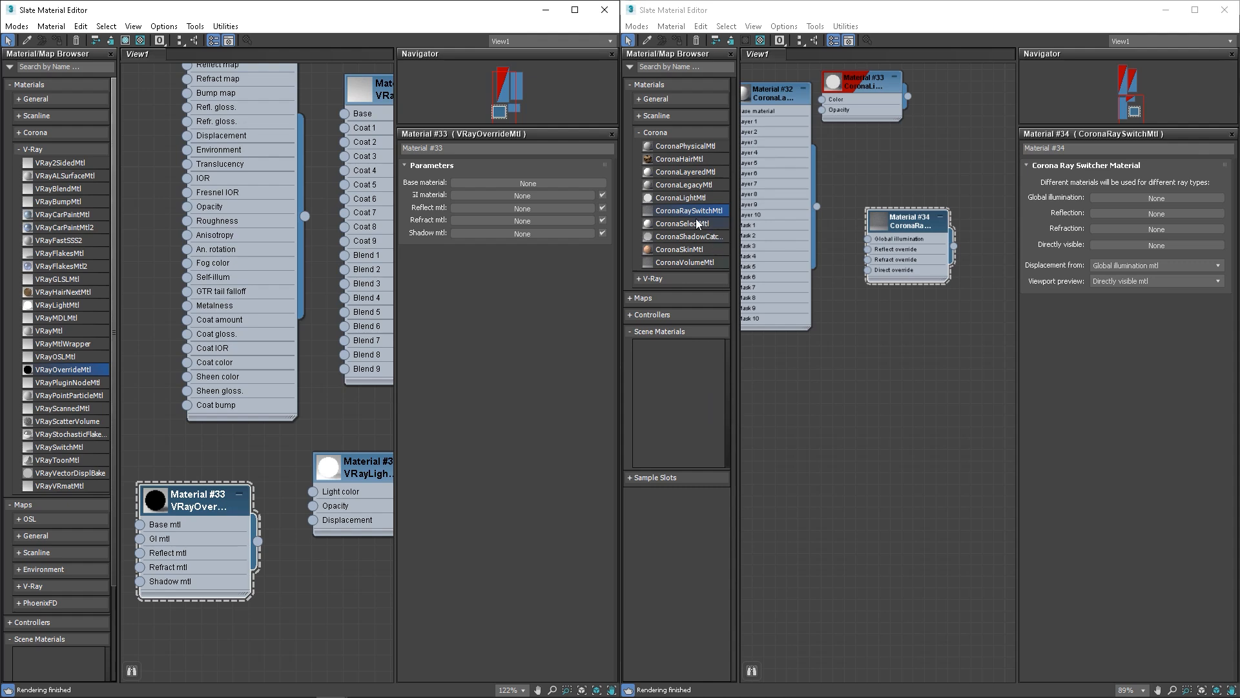
Step: Collapse the Corona and V-Ray material lists and expand the Corona and V-Ray map lists in their respective editors
click(665, 134)
click(657, 168)
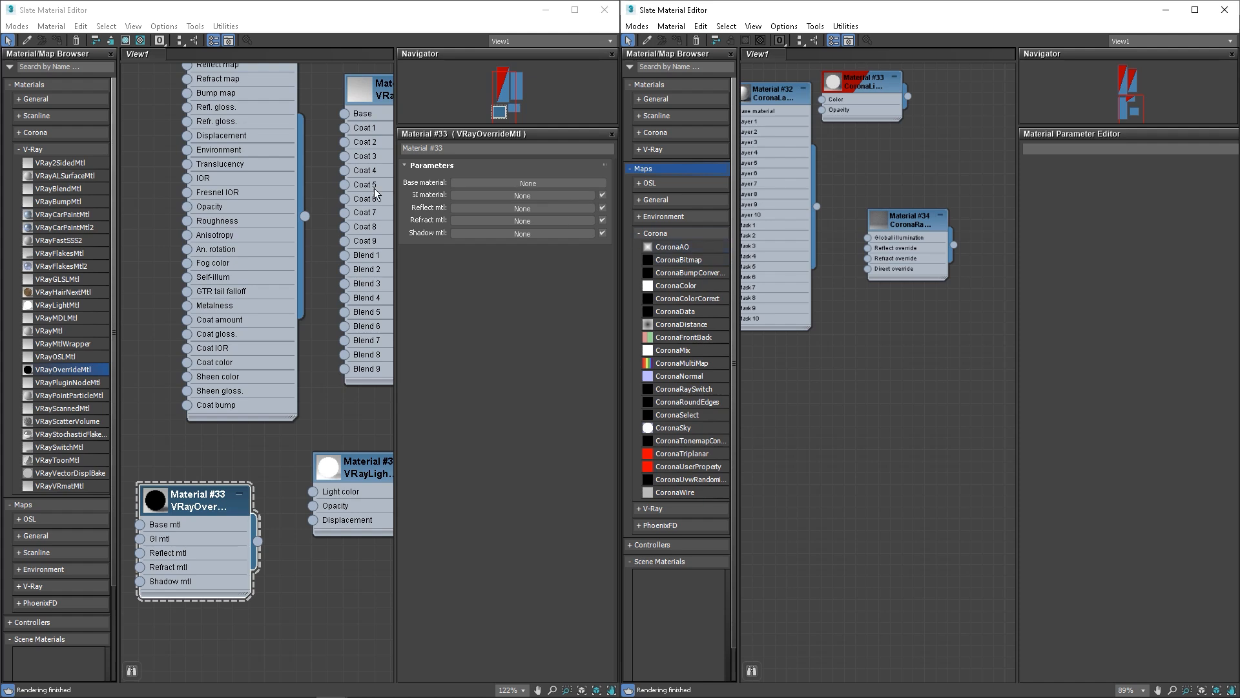
click(51, 149)
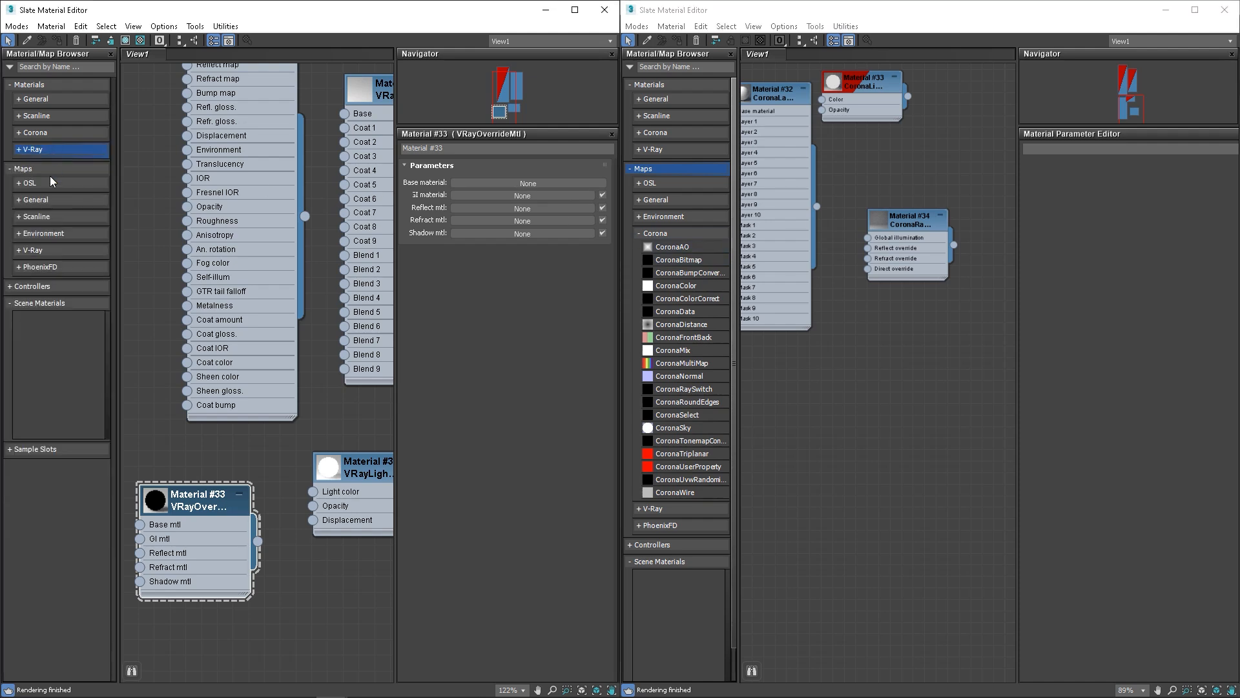
click(31, 249)
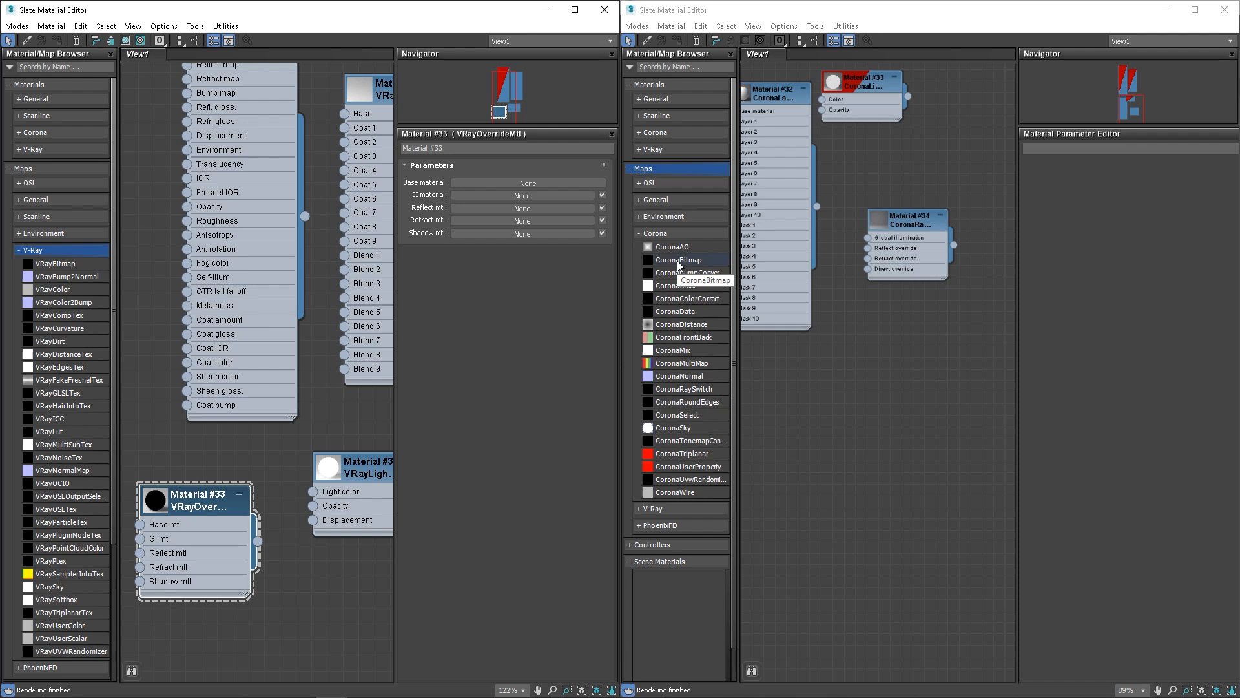
Step: Add a CoronaBitmap node without loading an image and a VRayBitmap node in free space below the V-Ray materials
drag(673, 261, 839, 434)
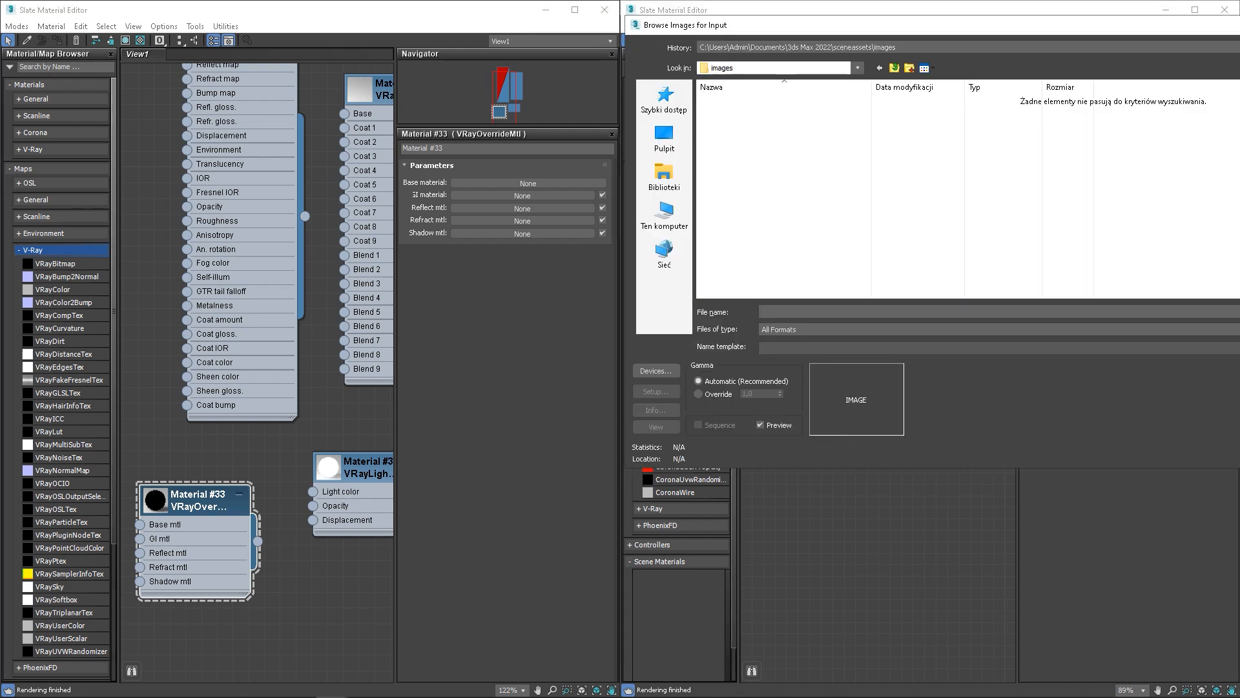
key(Escape)
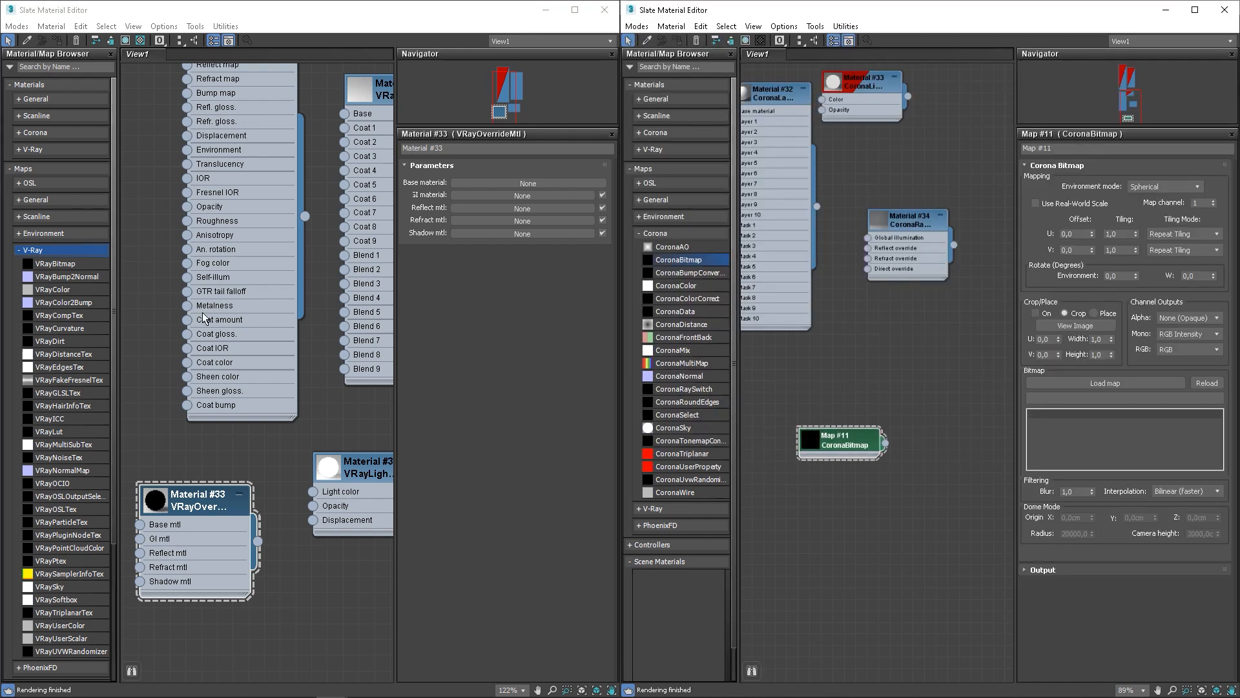
middle_drag(235, 517, 219, 139)
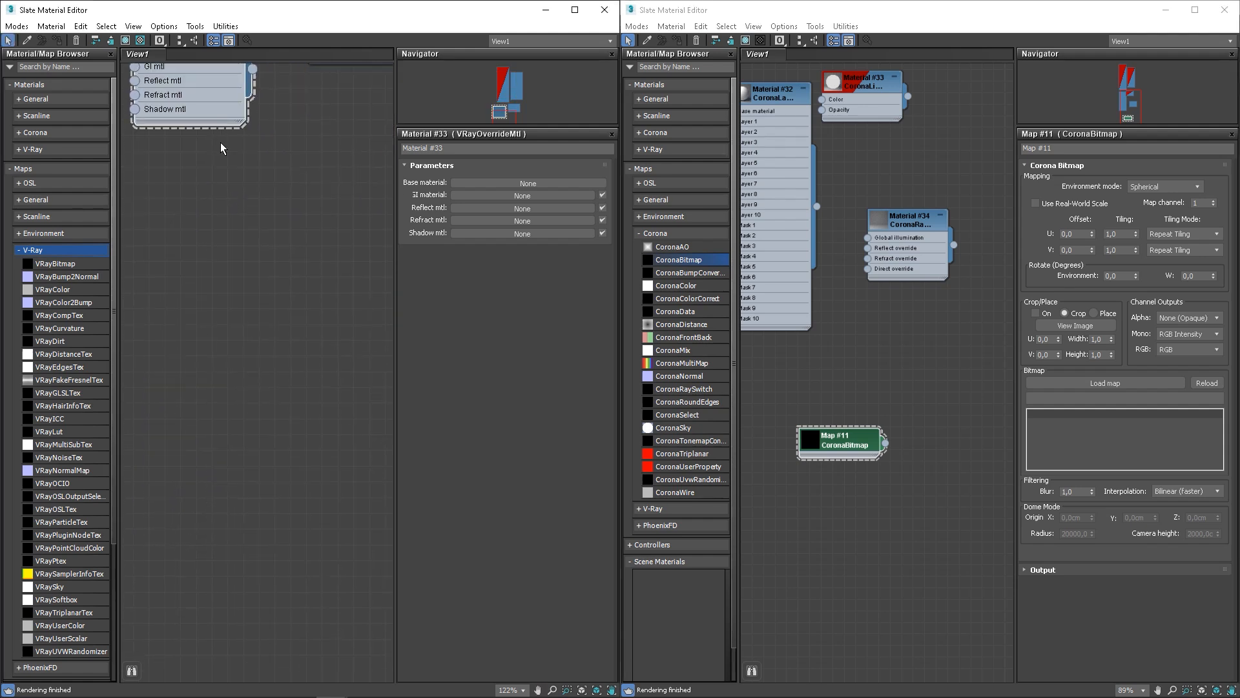
drag(50, 262, 236, 238)
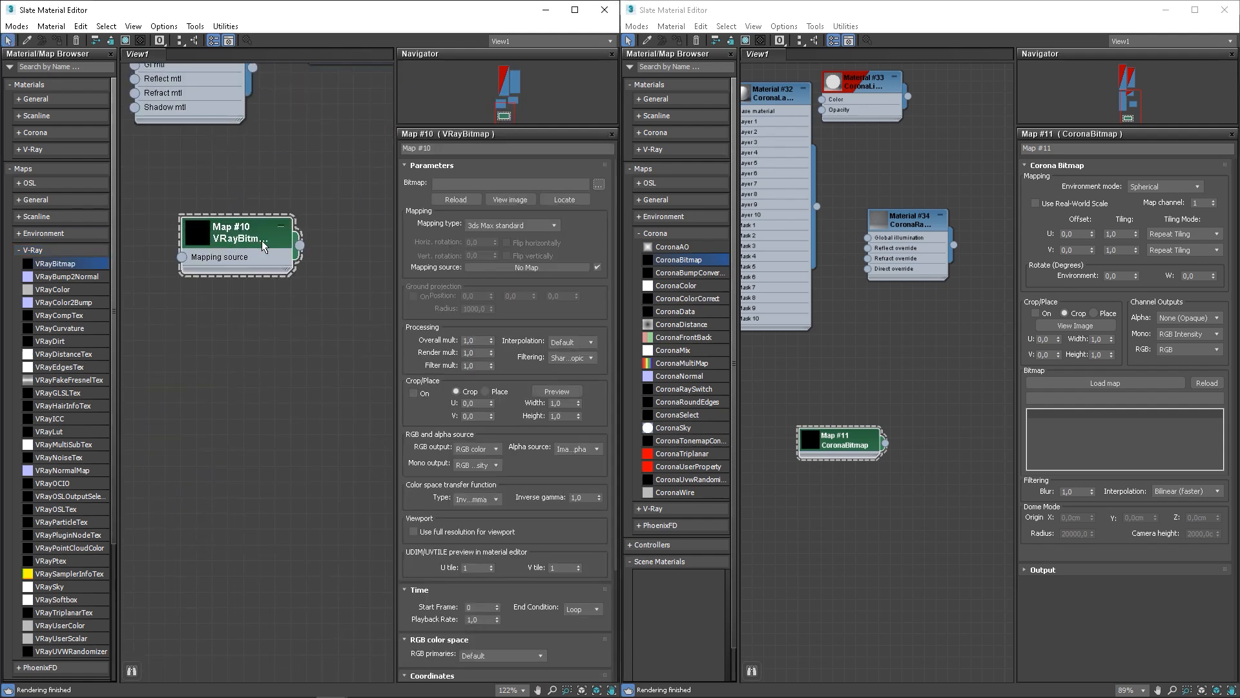
Step: Add CoronaColor and CoronaDistance maps to the Corona graph and matching VRayColor and VRayDistanceTex maps to the V-Ray graph
drag(672, 285, 829, 483)
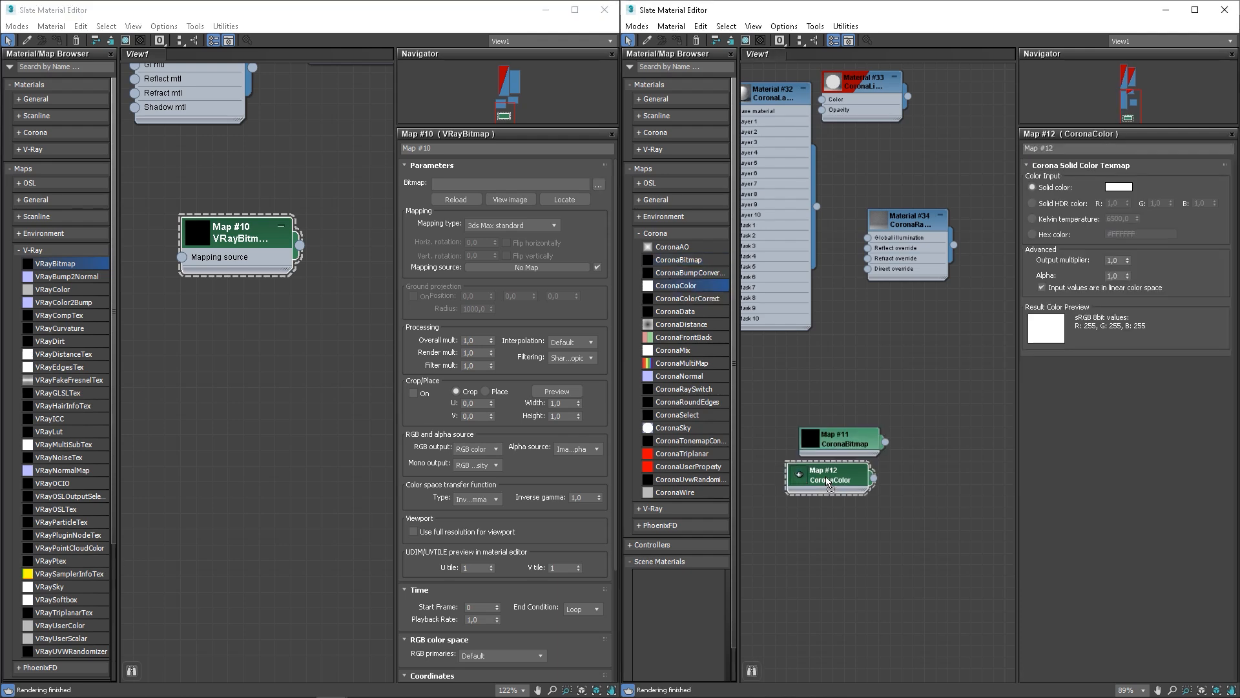
drag(53, 289, 221, 337)
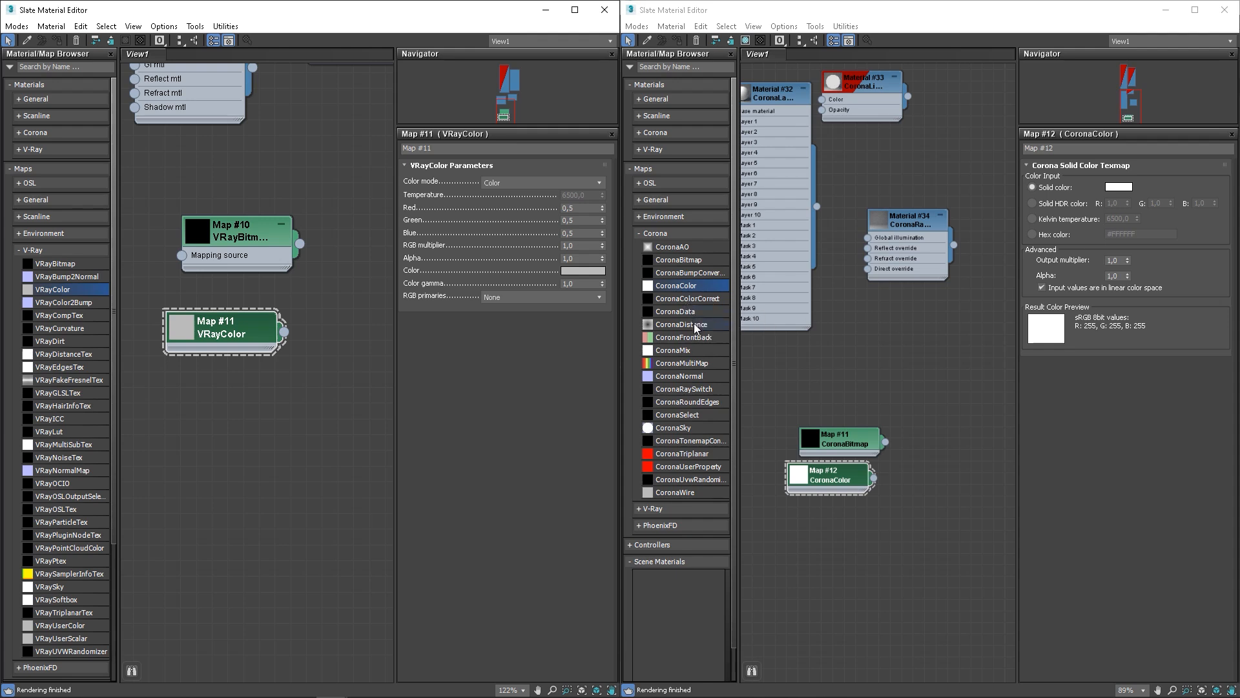
drag(695, 330, 829, 545)
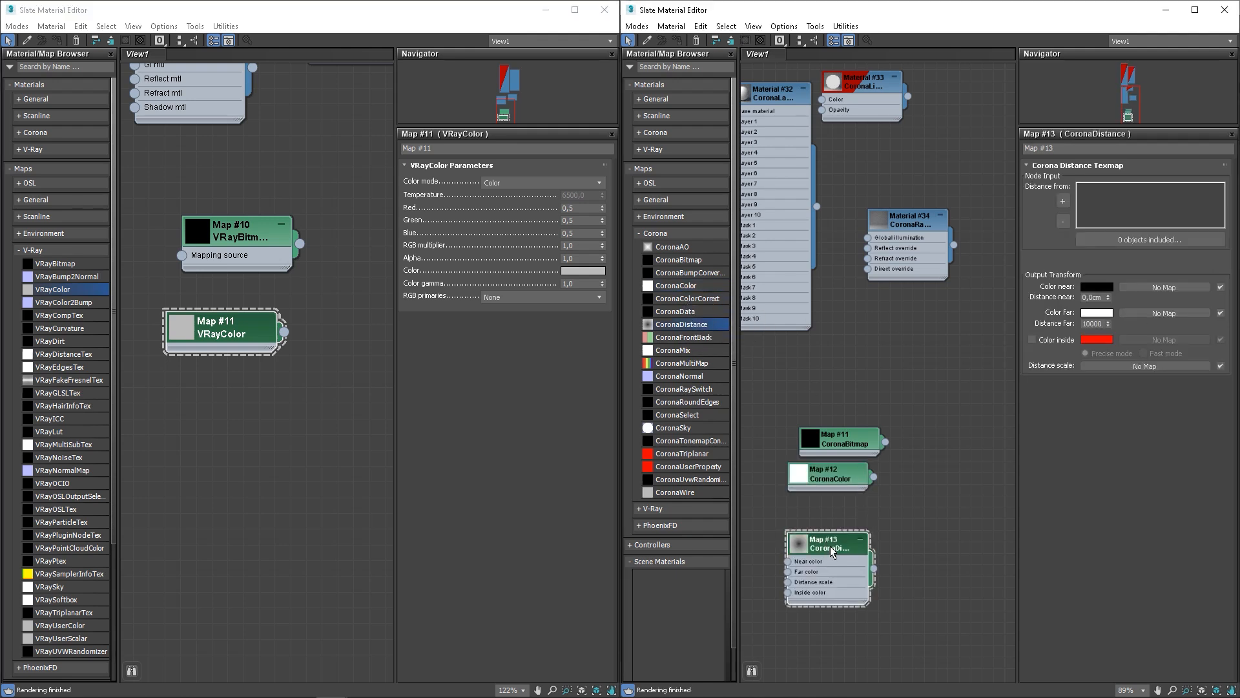
drag(62, 354, 224, 437)
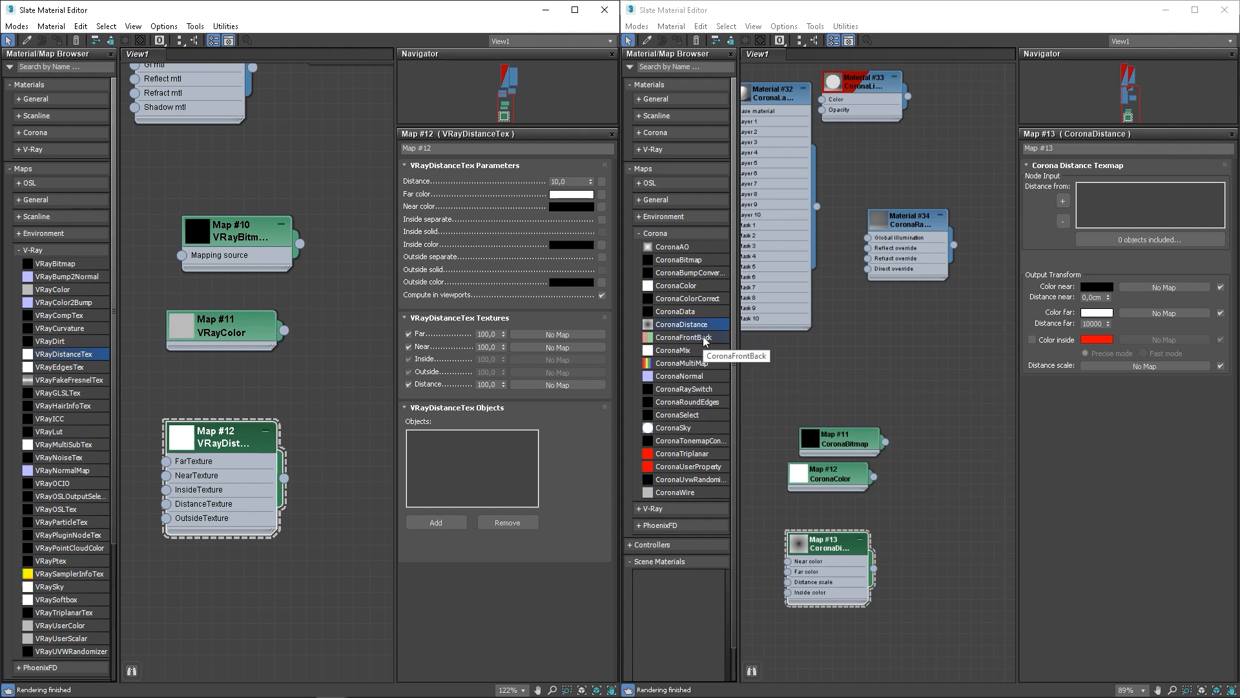
Step: Add a CoronaMix map beside the other Corona maps and a VRayCompTex map below the VRayDistanceTex node
drag(681, 351, 1016, 417)
drag(965, 463, 965, 463)
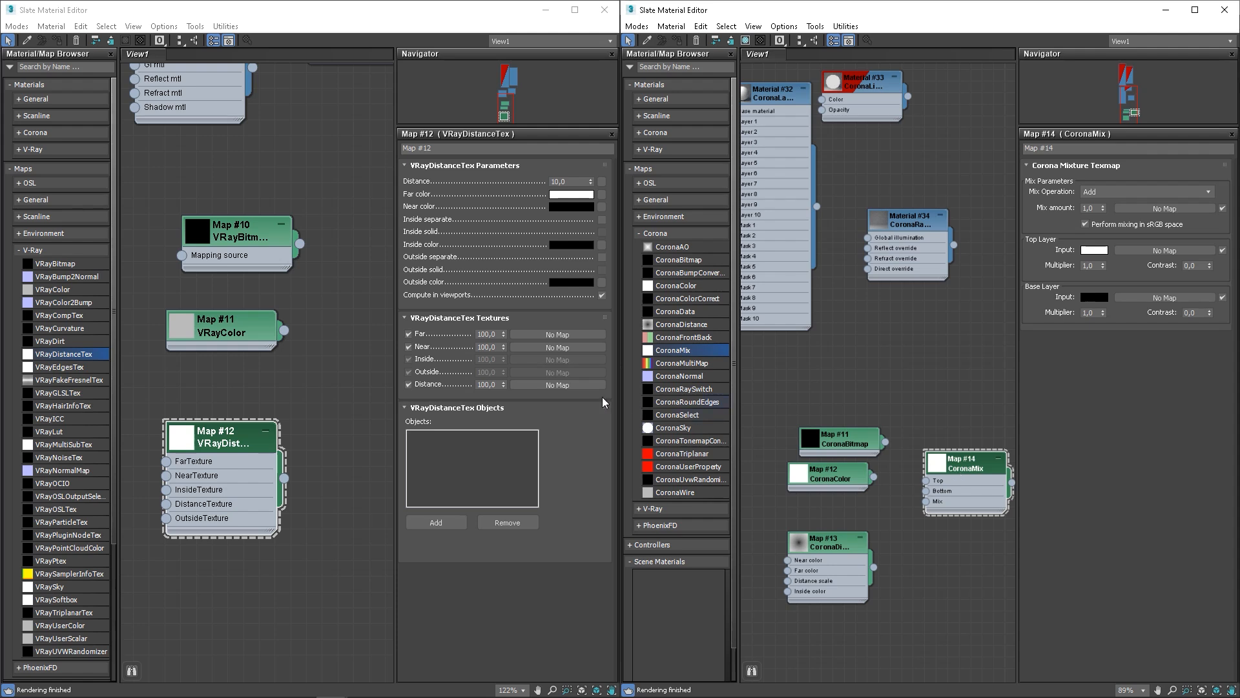
drag(64, 312, 254, 609)
middle_drag(320, 564, 332, 483)
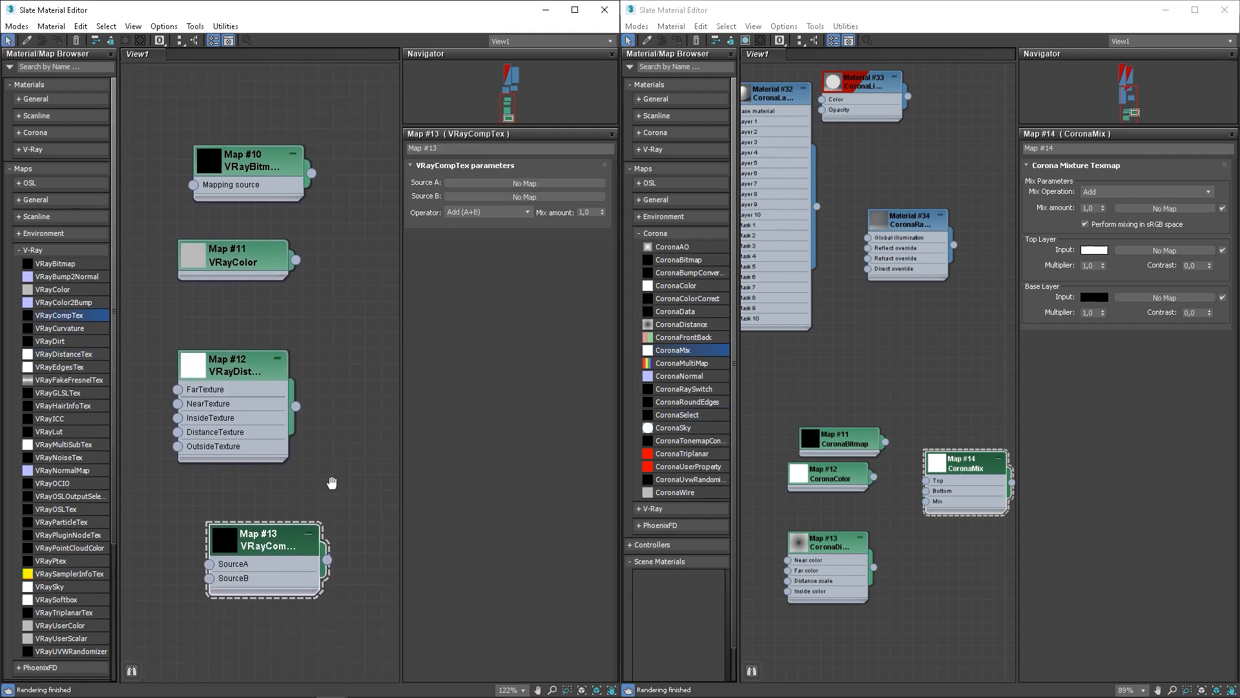
Step: Examine the available operators of the VRayCompTex map and the mix operations of the CoronaMix map
click(527, 213)
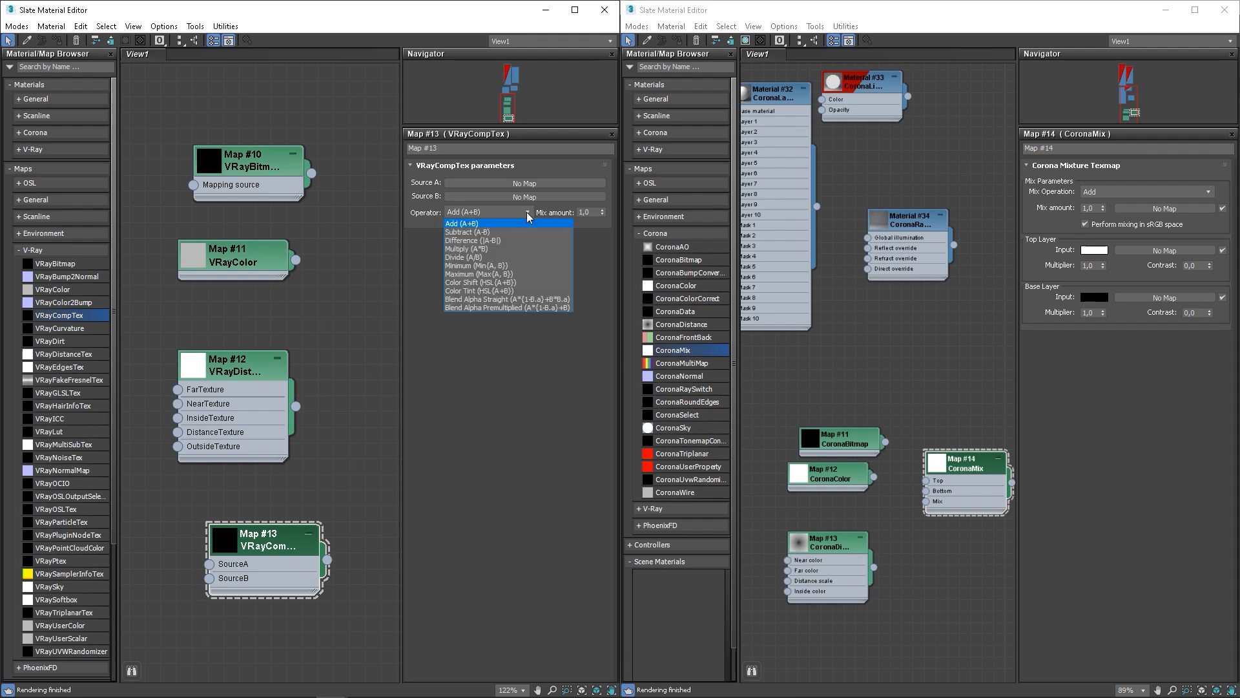
click(481, 328)
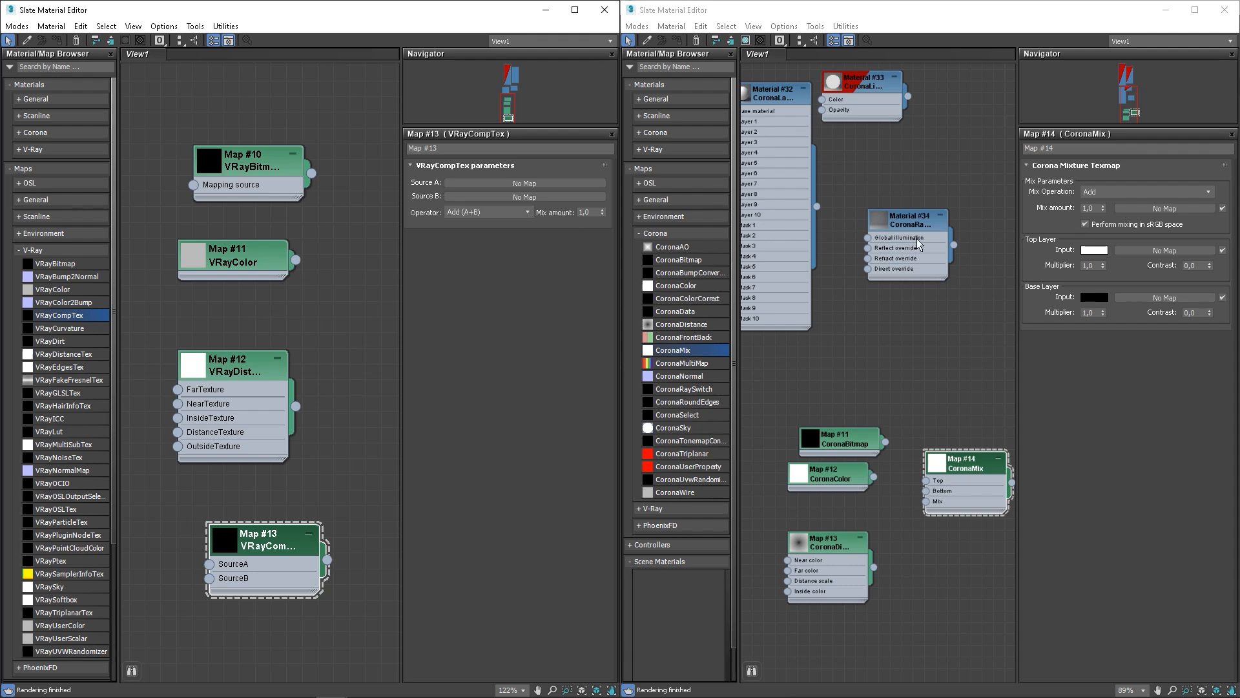
click(1129, 192)
click(1126, 191)
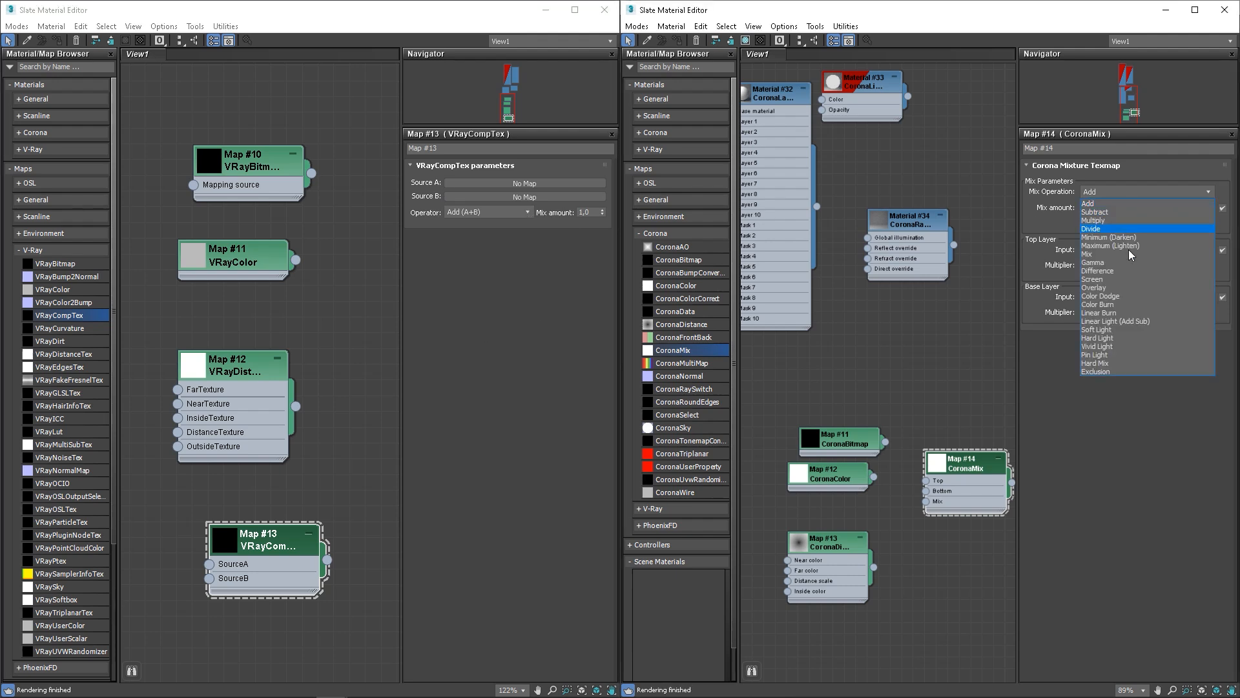
Step: Add a CoronaMultiMap below the CoronaMix node and a matching VRayMultiSubTex map in free space beside the other V-Ray maps
click(1121, 382)
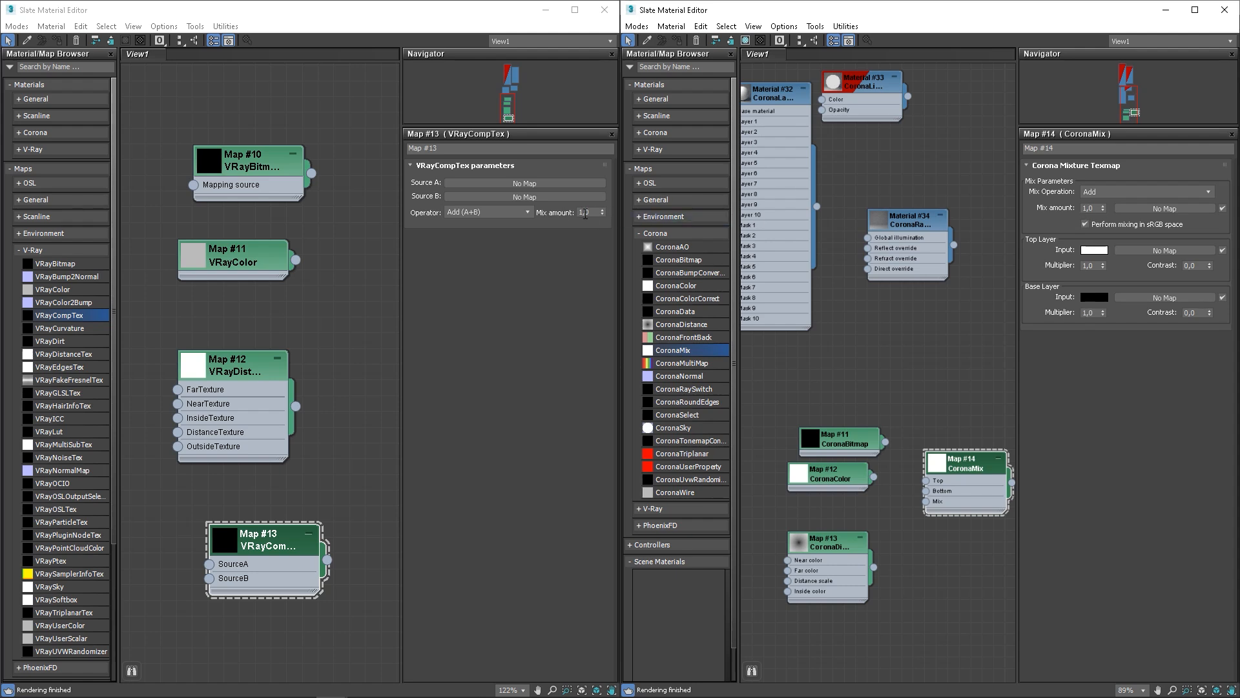
drag(690, 363, 941, 568)
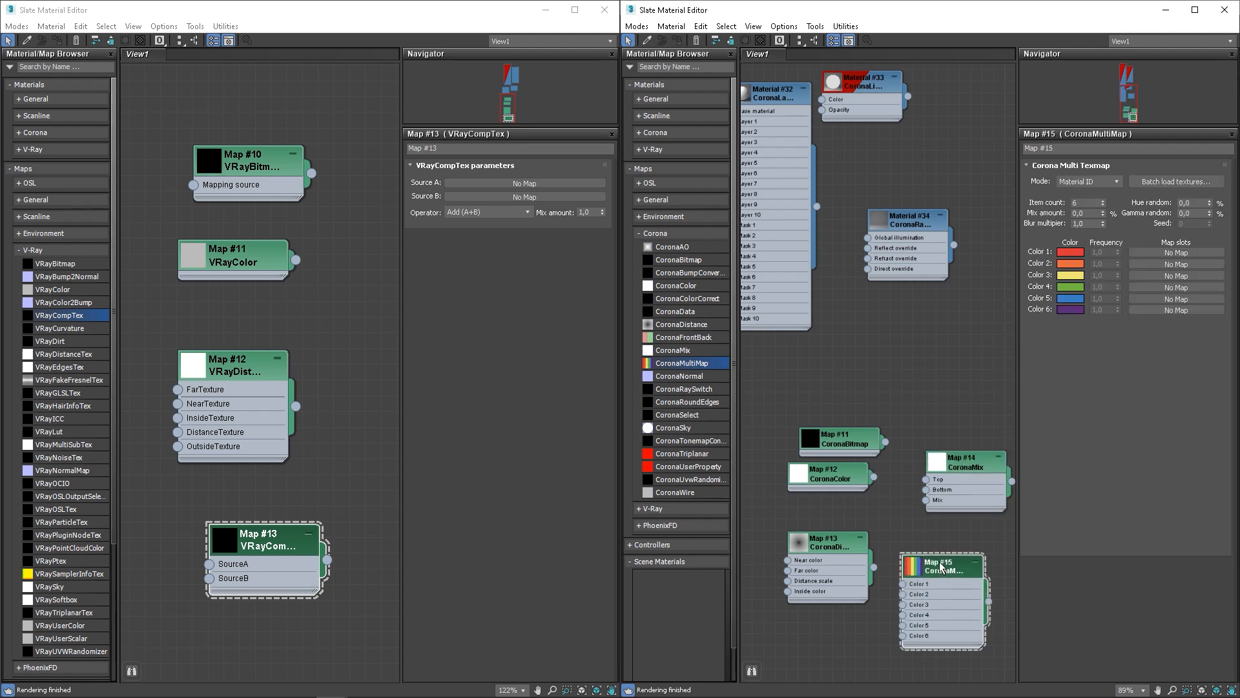
drag(79, 446, 336, 426)
middle_drag(363, 514, 312, 433)
scroll(252, 436, down, 2)
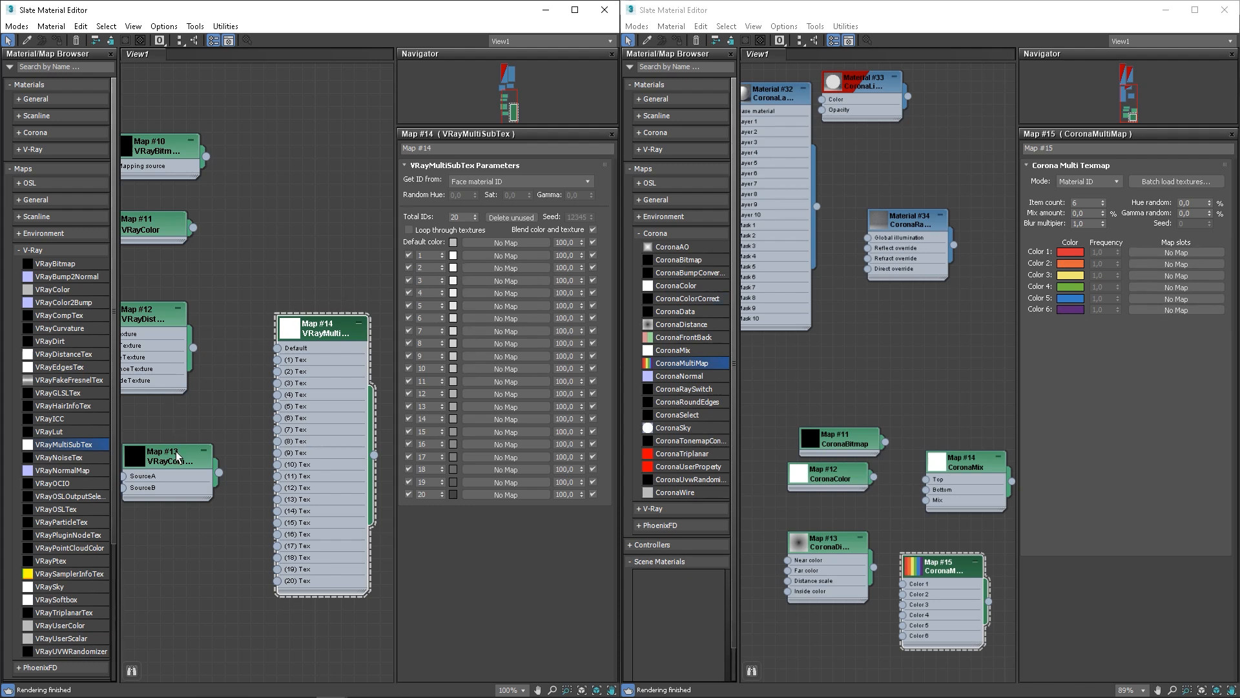
Step: Add CoronaNormal and CoronaUvwRandomizer maps to the Corona graph and matching VRayNormalMap and VRayUVWRandomizer maps to the V-Ray graph
drag(697, 380, 915, 350)
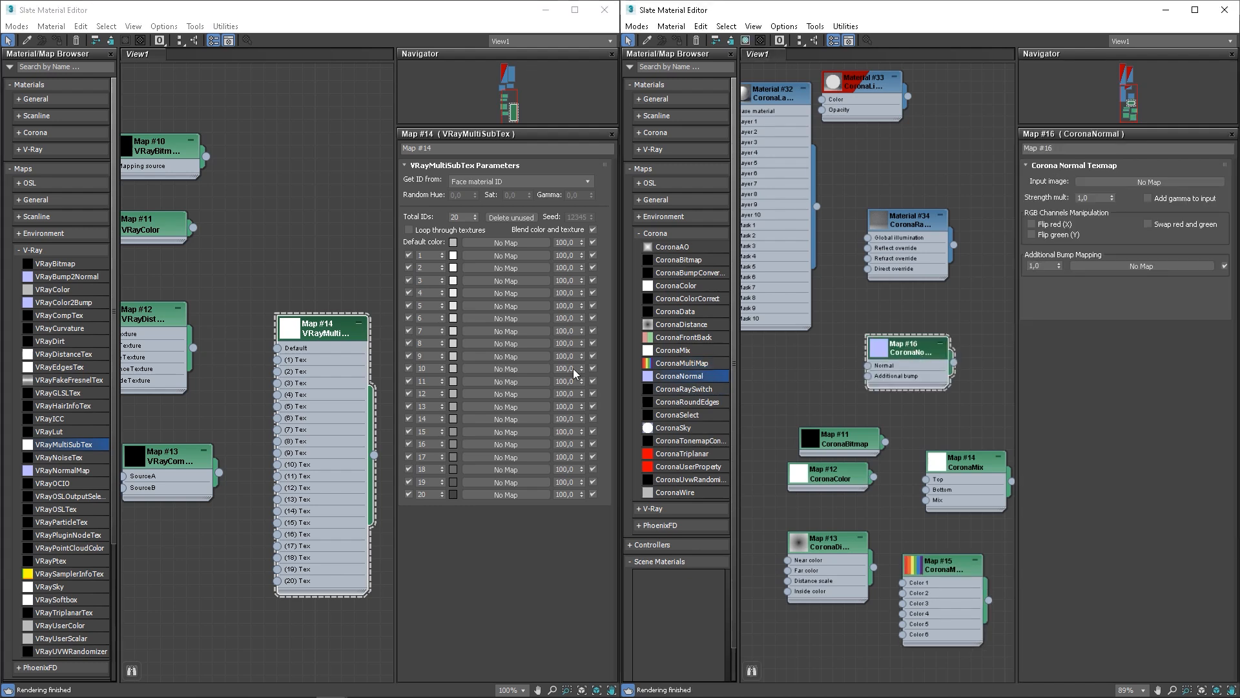
drag(62, 471, 194, 591)
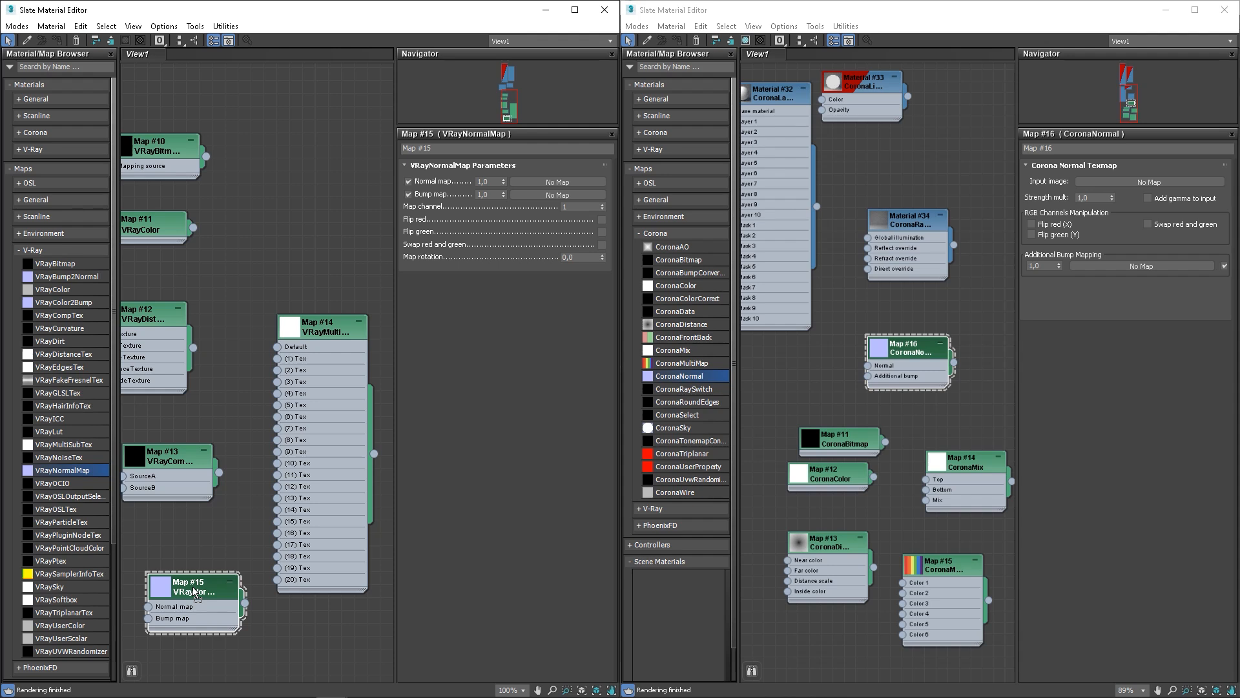
middle_drag(811, 554, 886, 286)
click(804, 327)
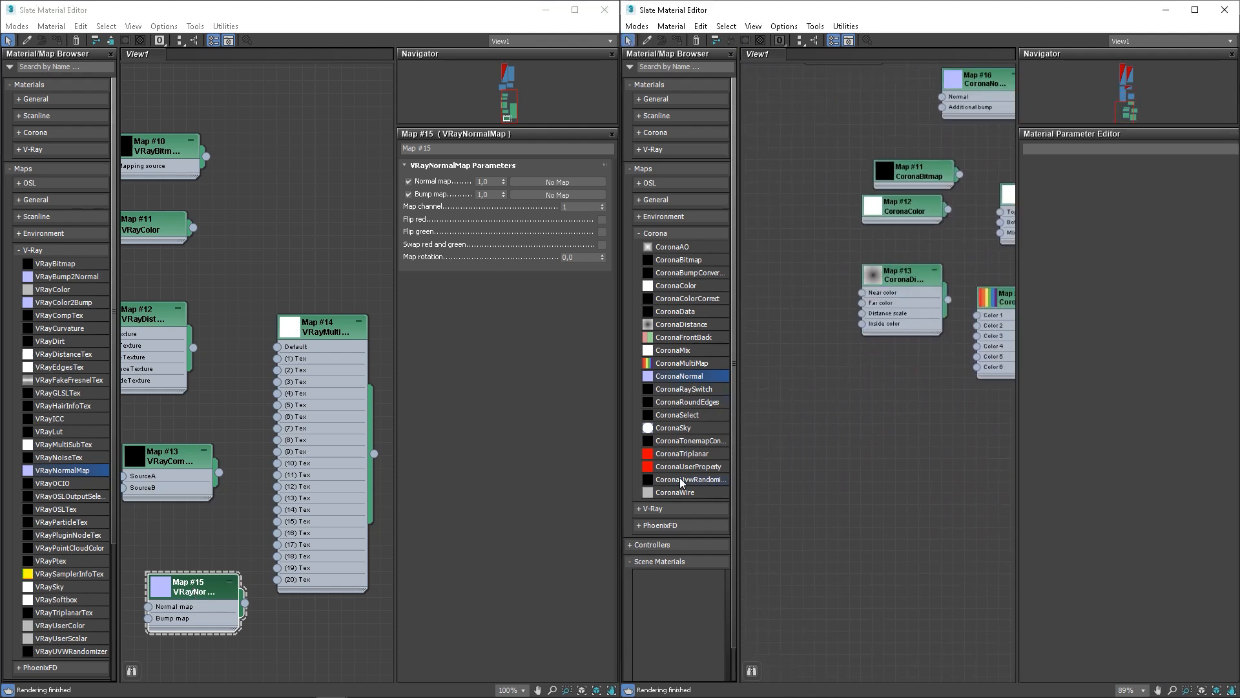
drag(676, 478, 894, 465)
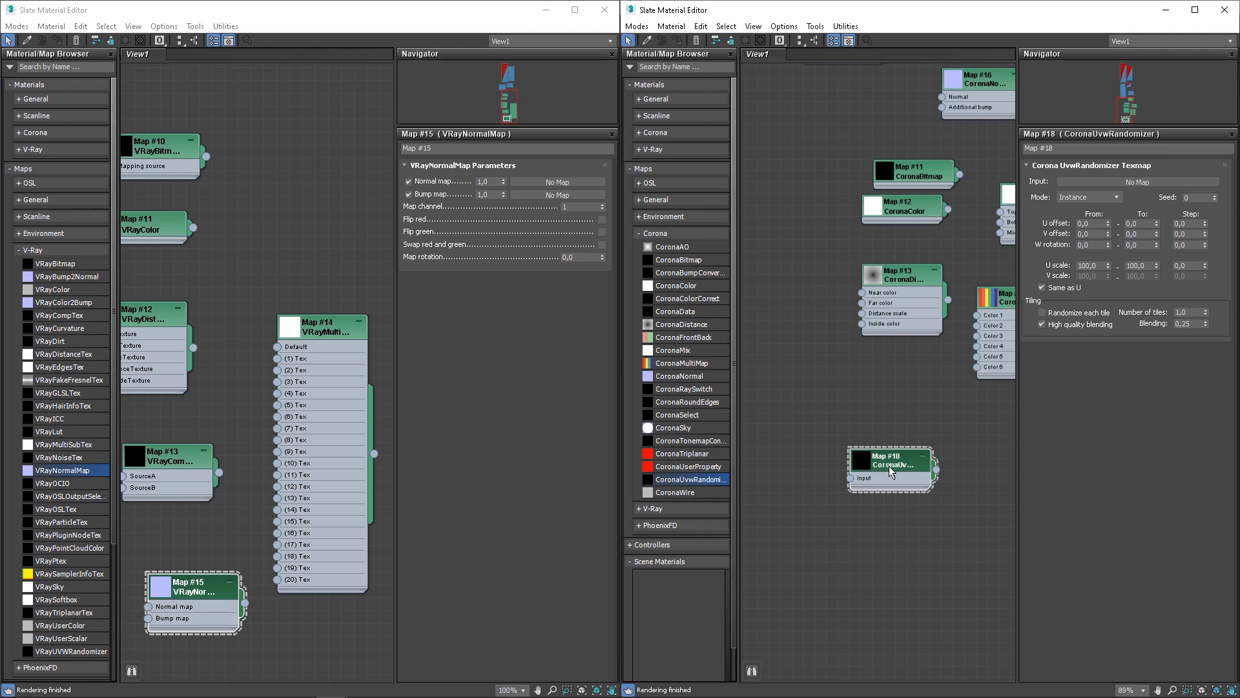
drag(55, 651, 316, 636)
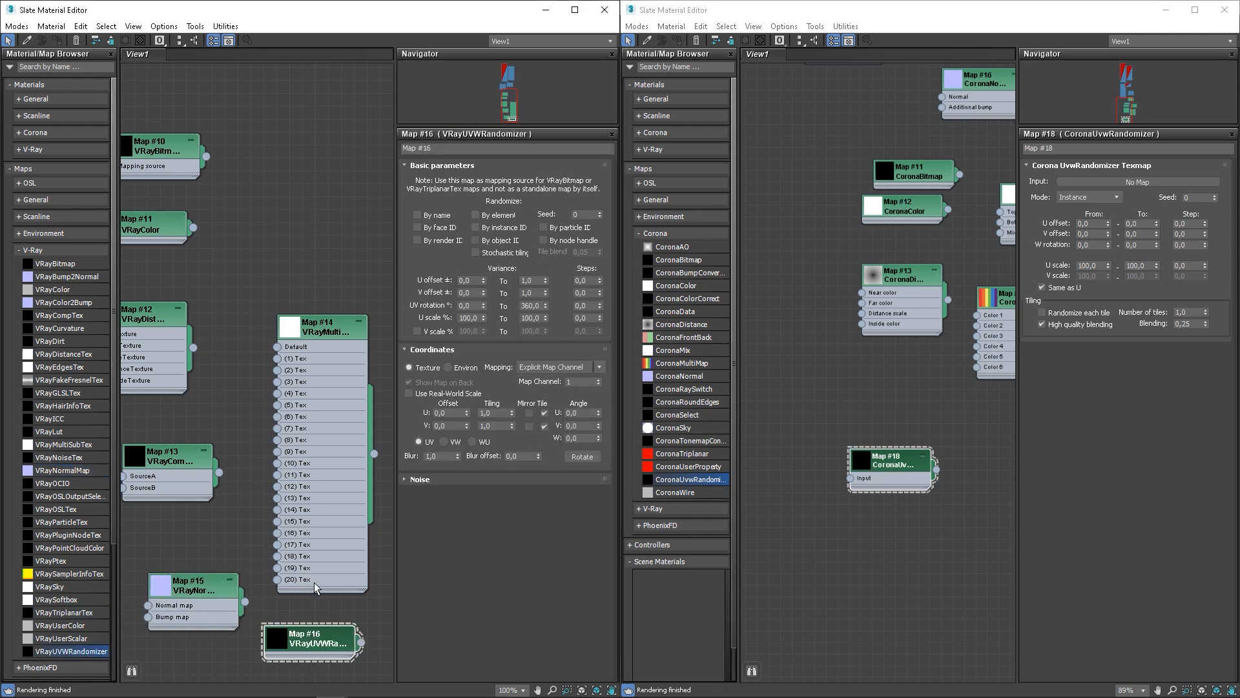